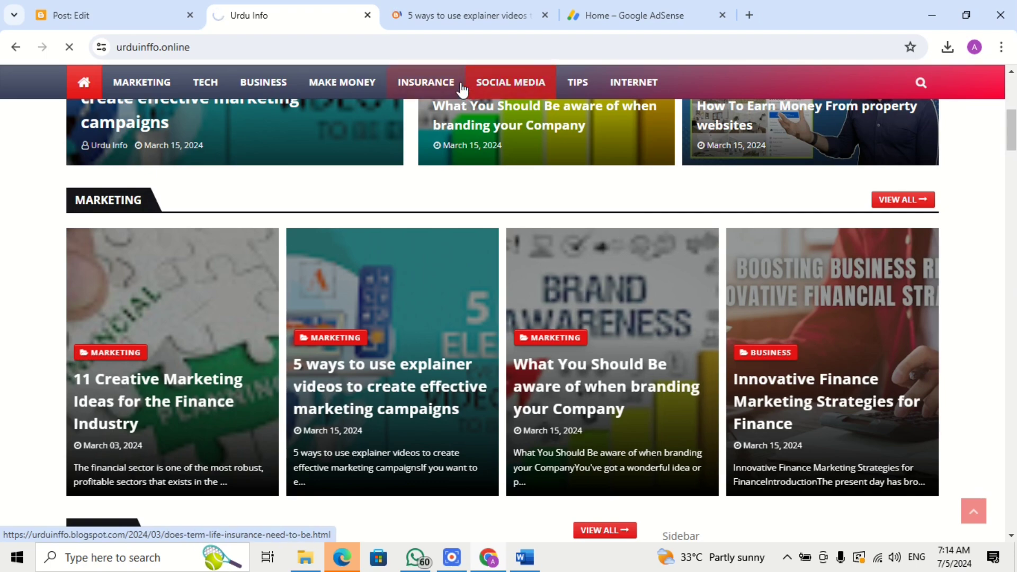
# - Open the blog article "What You Should Be aware of when branding your Company" and examine its content and sidebar ads down to the footer
pyautogui.scroll(-6, 454, 313)
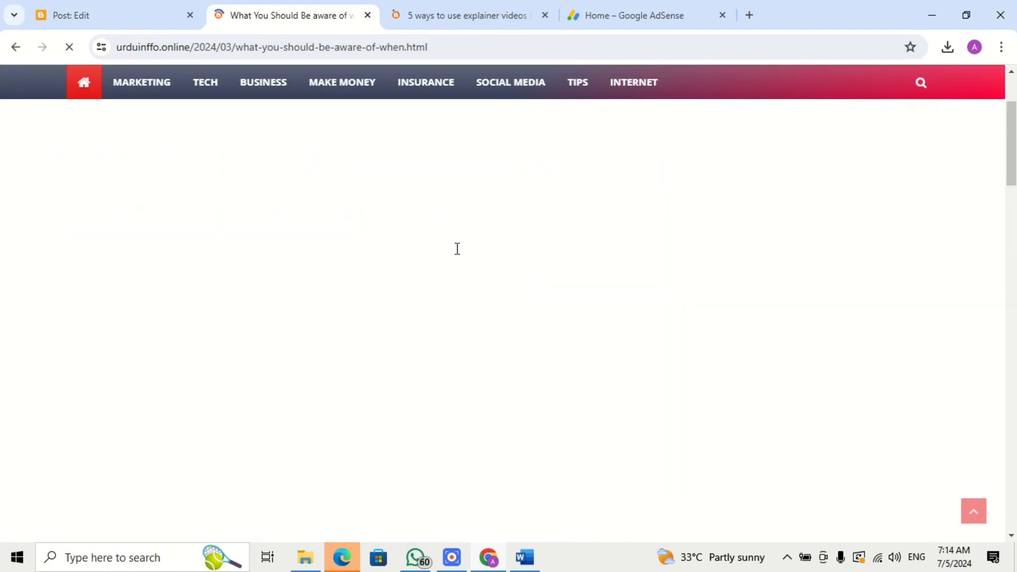
pyautogui.scroll(6, 535, 265)
pyautogui.scroll(-4, 770, 274)
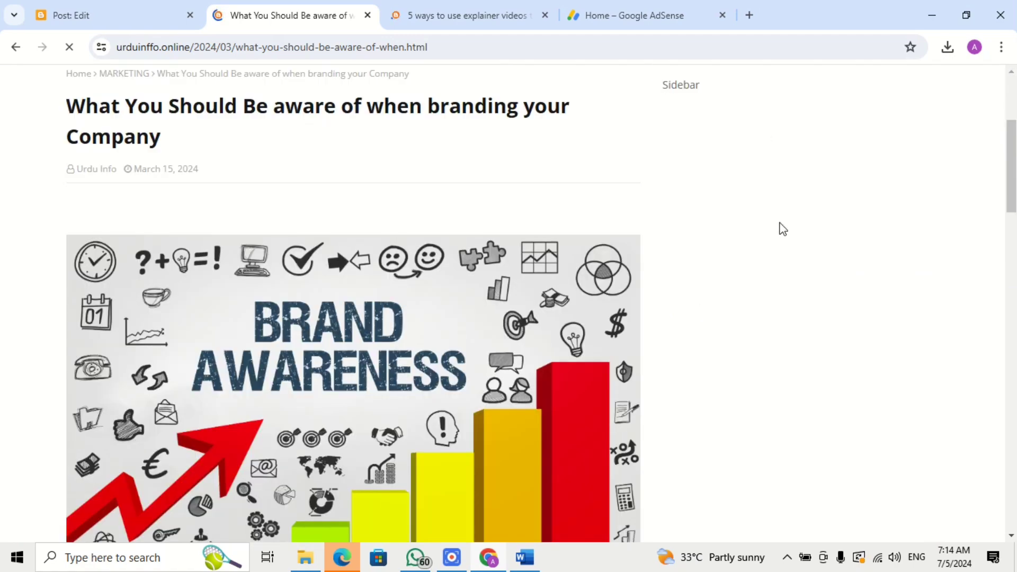
pyautogui.scroll(-5, 778, 227)
pyautogui.scroll(4, 779, 225)
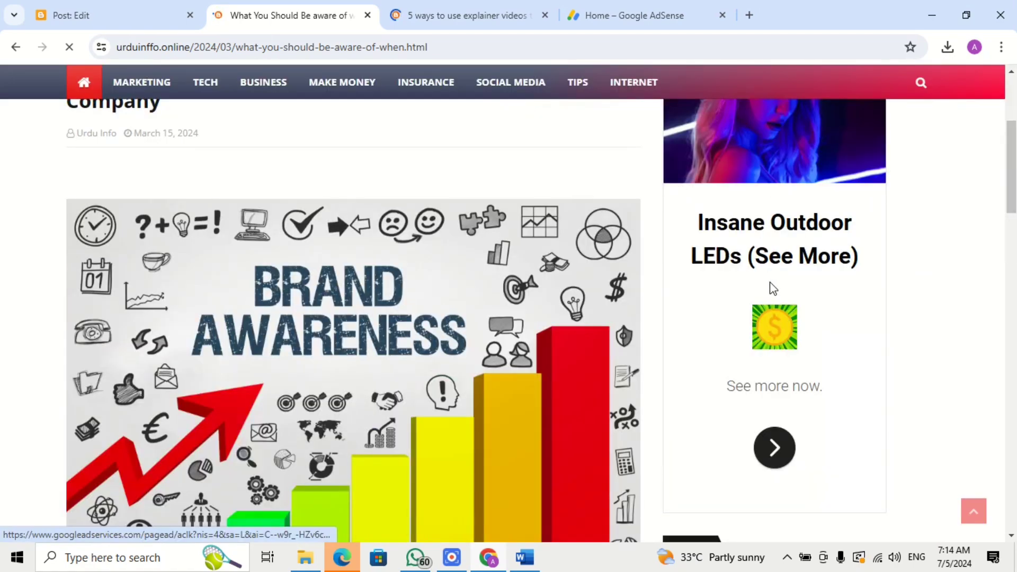
pyautogui.scroll(-19, 770, 282)
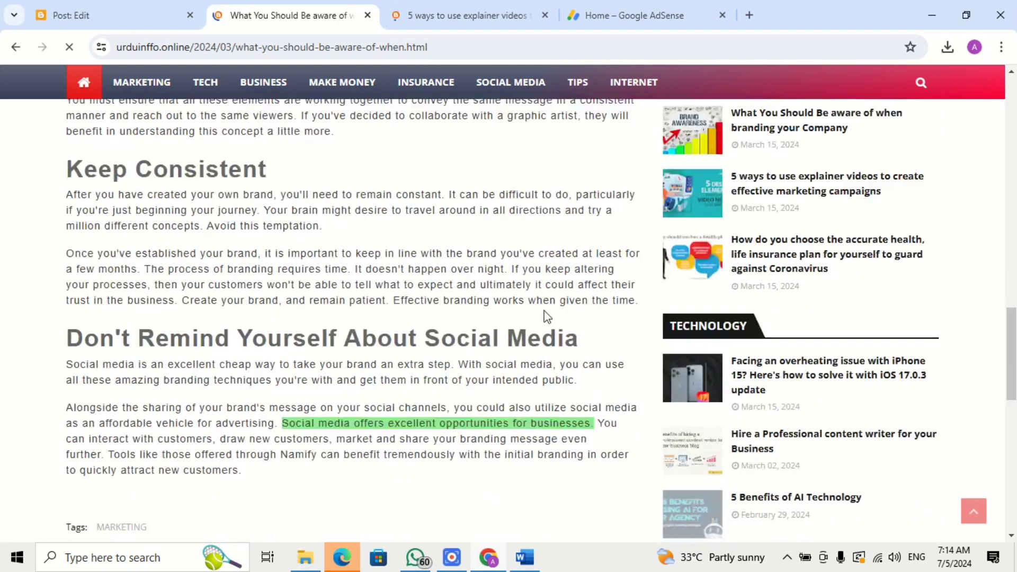
pyautogui.scroll(-6, 547, 317)
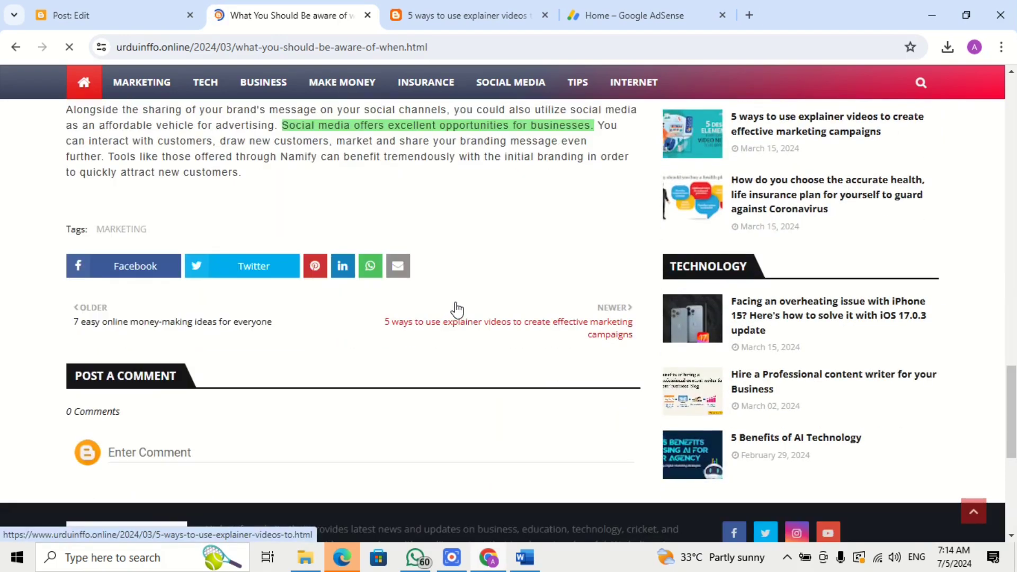
pyautogui.scroll(-7, 458, 306)
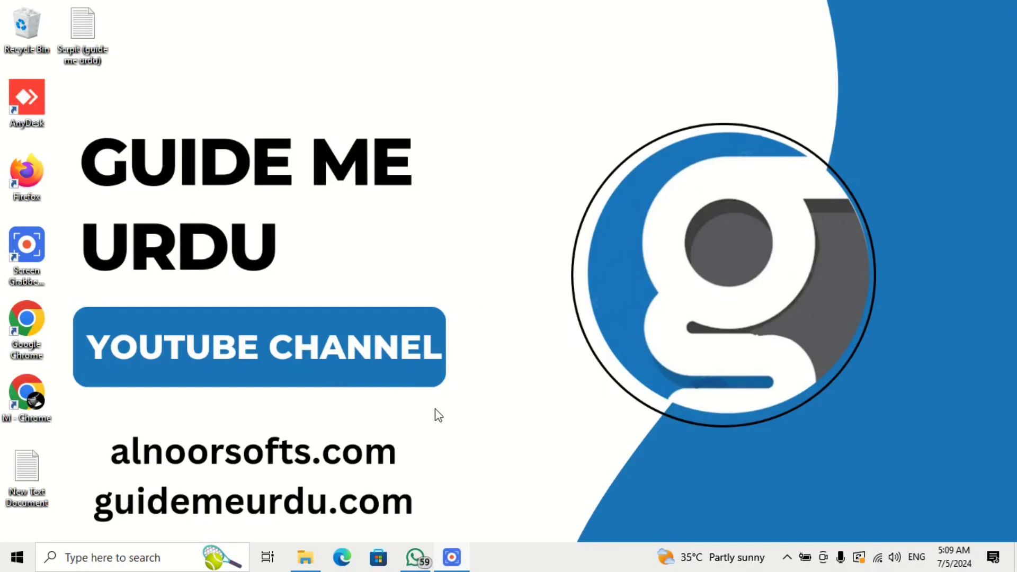
# - Launch Google Chrome in a maximized window with the blog owner's profile
pyautogui.doubleClick(31, 325)
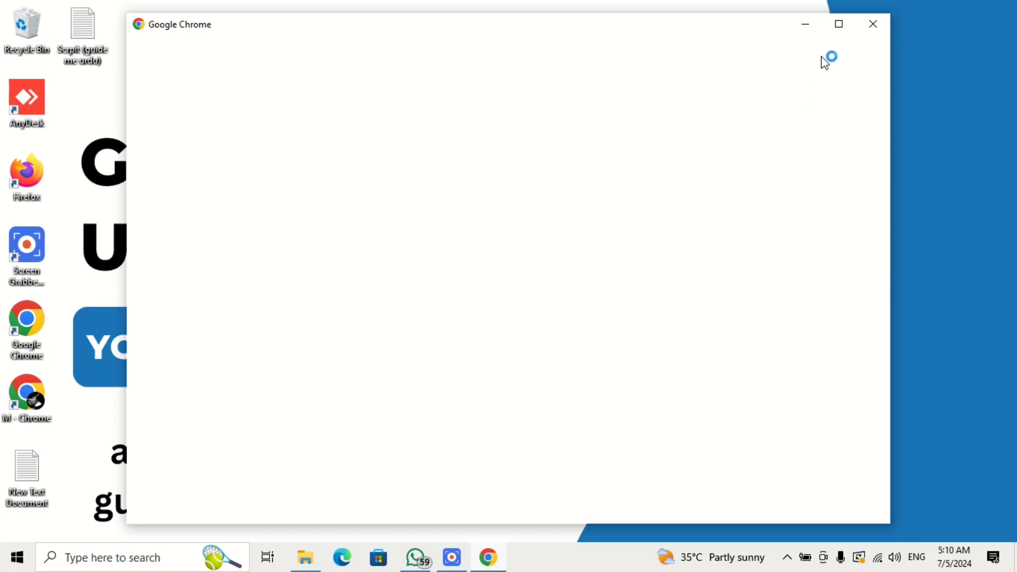
pyautogui.click(840, 24)
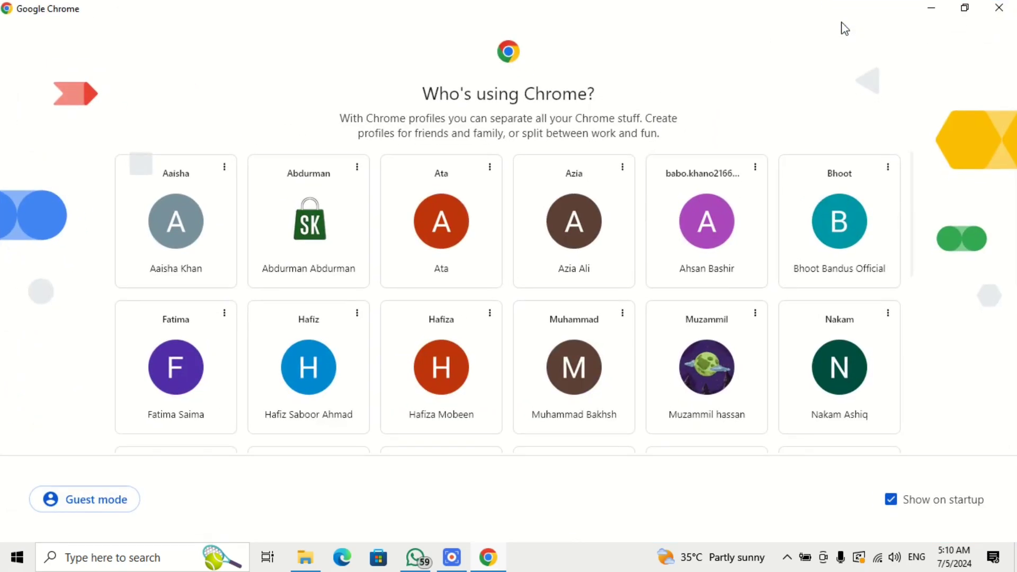
pyautogui.click(710, 256)
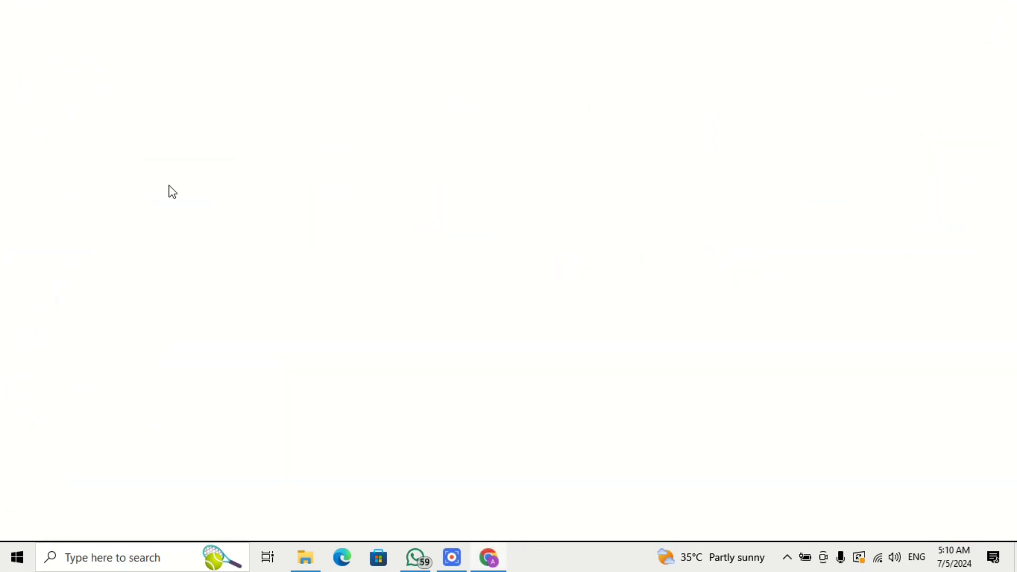
# - Search Google for "blogger" and open the Blogger.com result
pyautogui.click(475, 302)
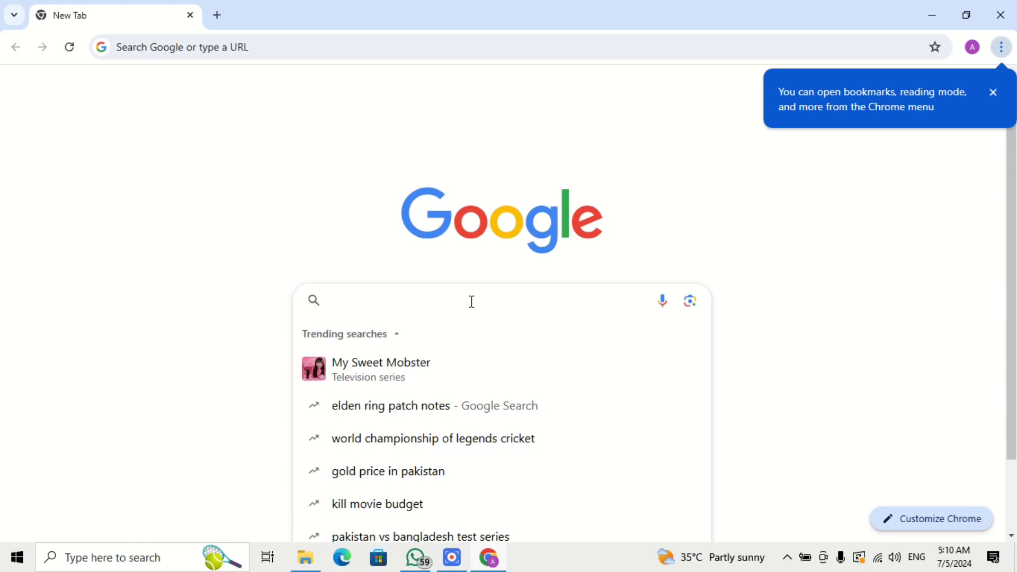
pyautogui.write('blogger')
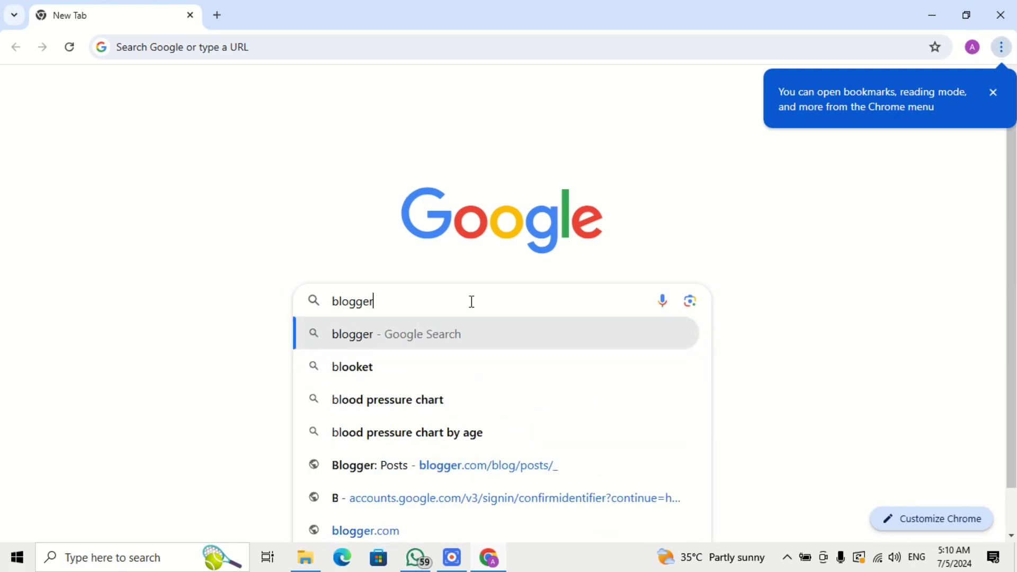
pyautogui.press('Return')
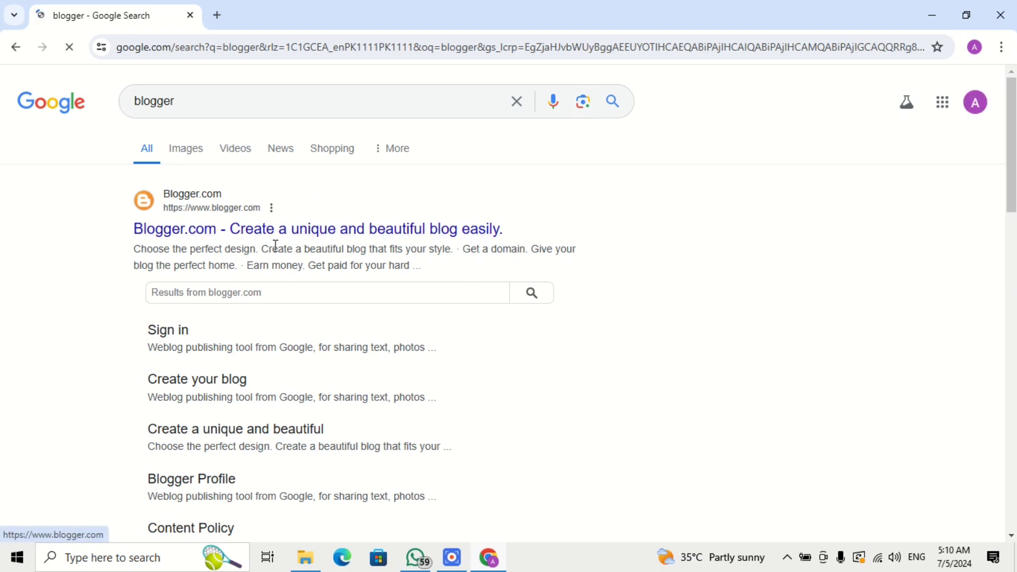
pyautogui.click(257, 237)
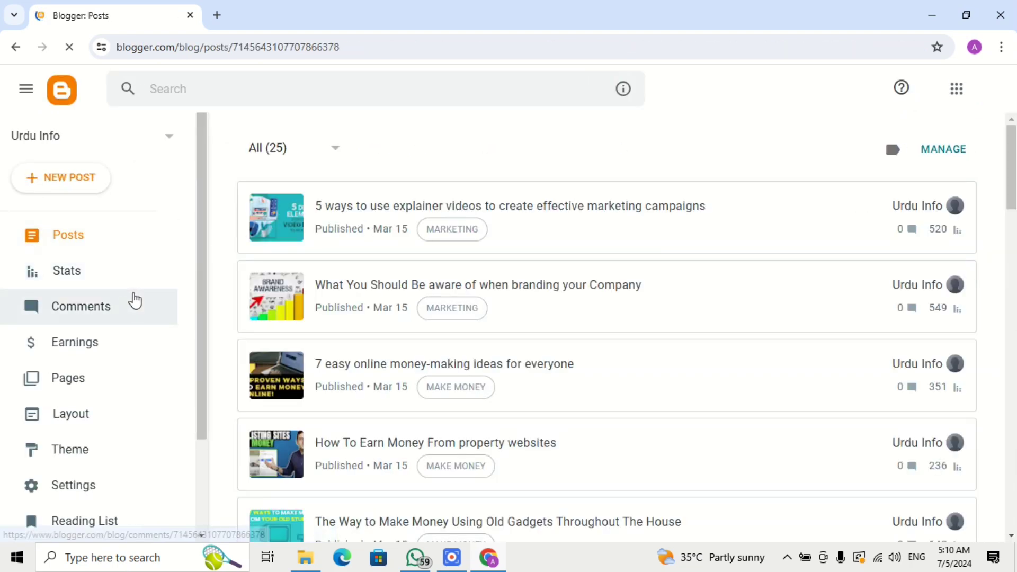
# - Open the live Urdu Info blog from its Blogger dashboard and look over the home page
pyautogui.scroll(-2, 169, 432)
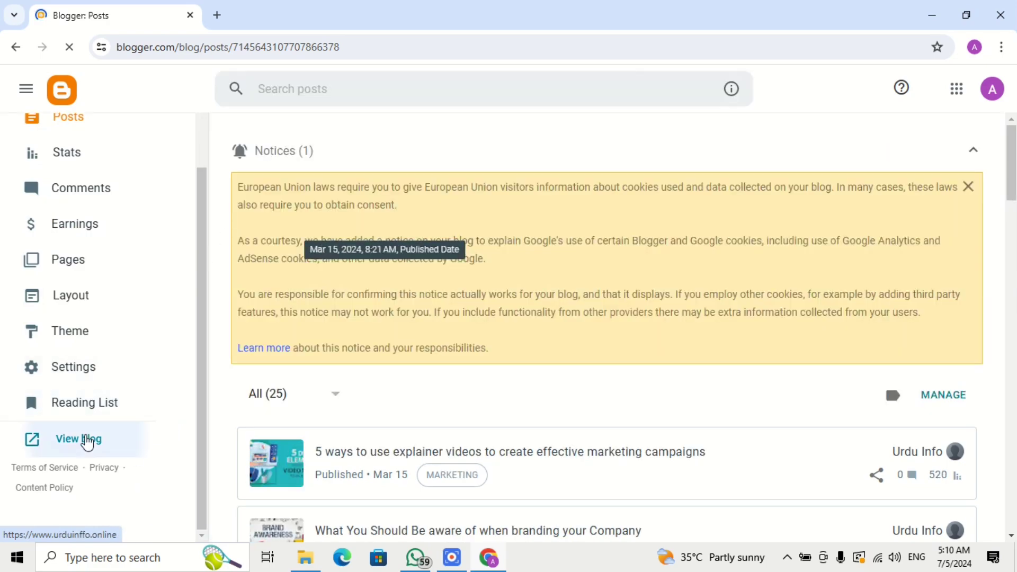
pyautogui.click(87, 442)
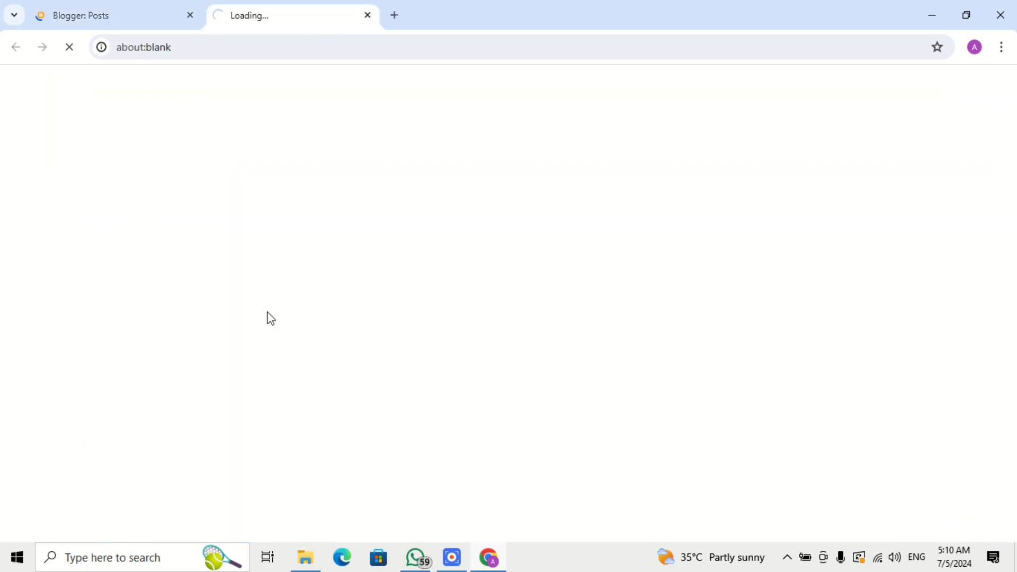
pyautogui.moveTo(1012, 183); pyautogui.dragTo(1012, 140)
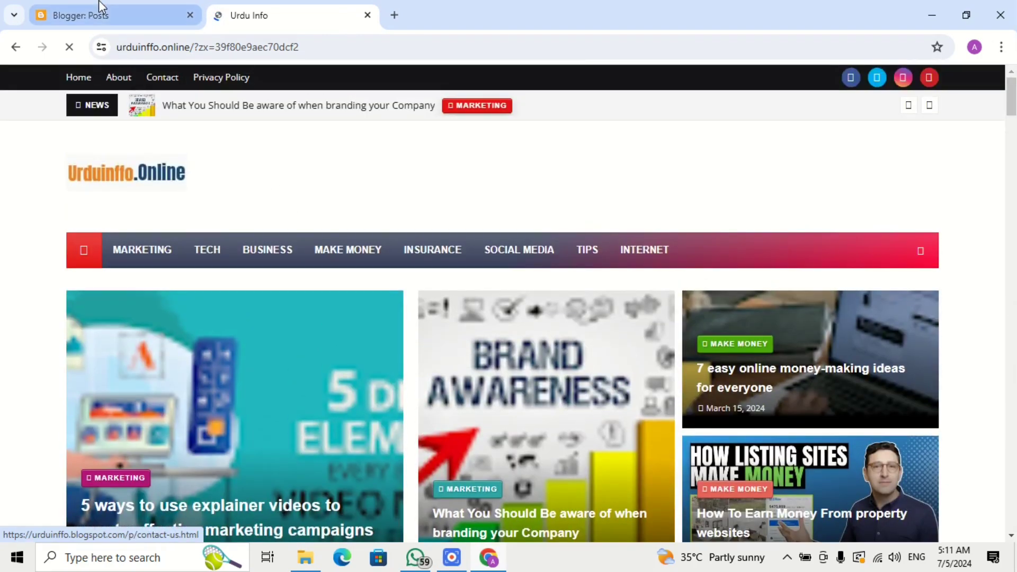
# - Search for "google adsense login" in a new tab and open the "Sign in to continue to AdSense" result
pyautogui.click(394, 15)
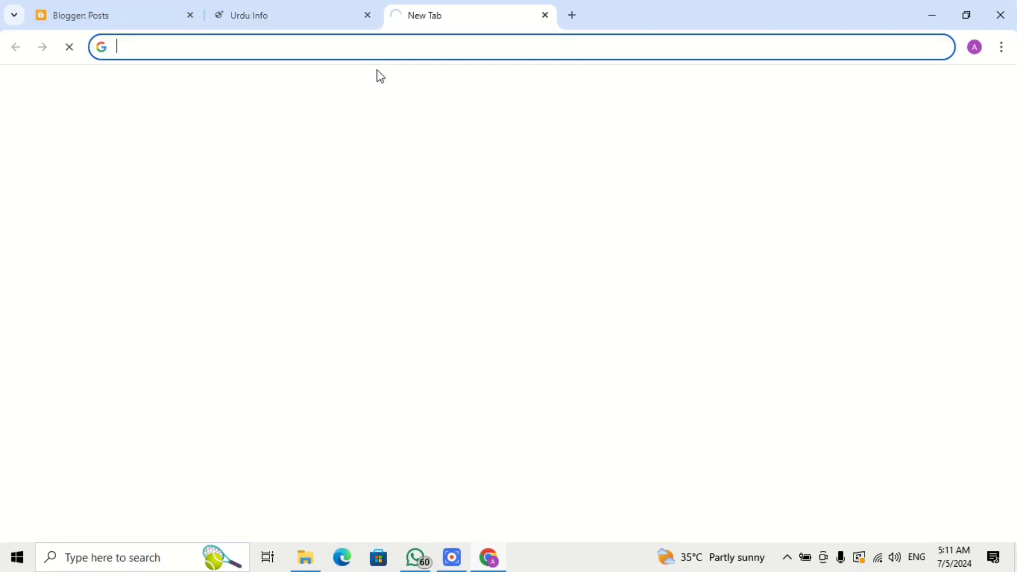
pyautogui.write('goo')
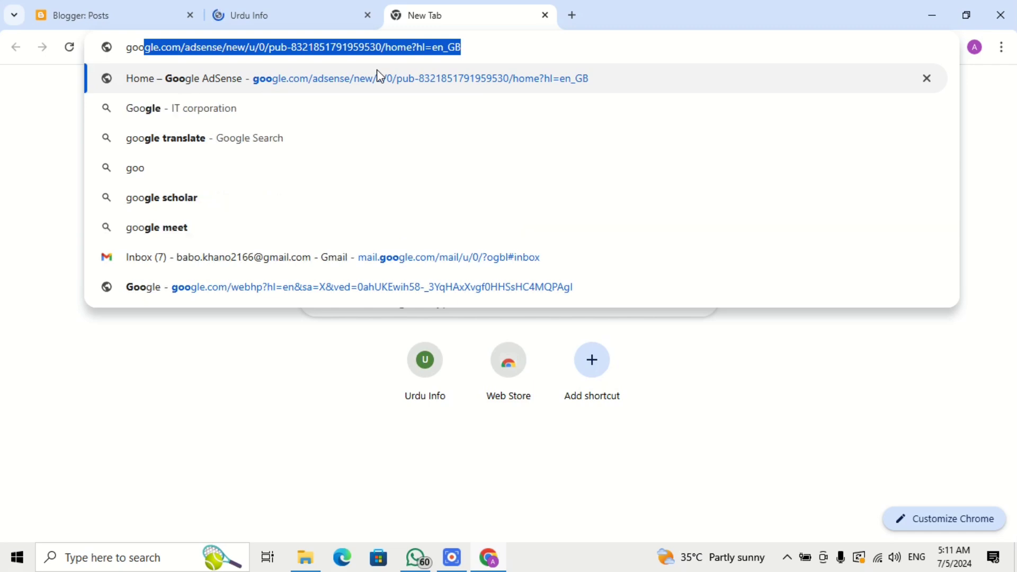
pyautogui.write('gle ad')
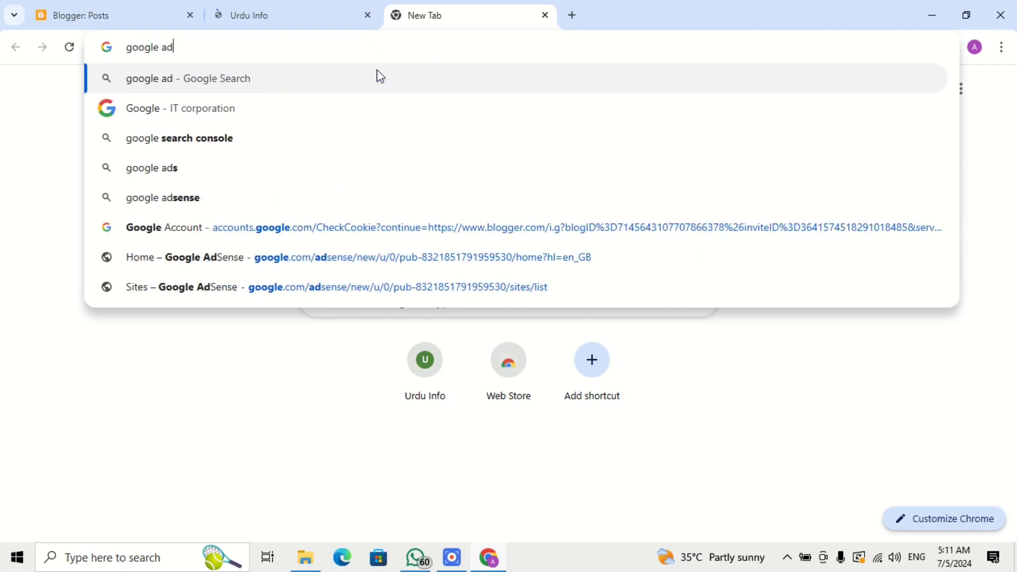
pyautogui.write('ses')
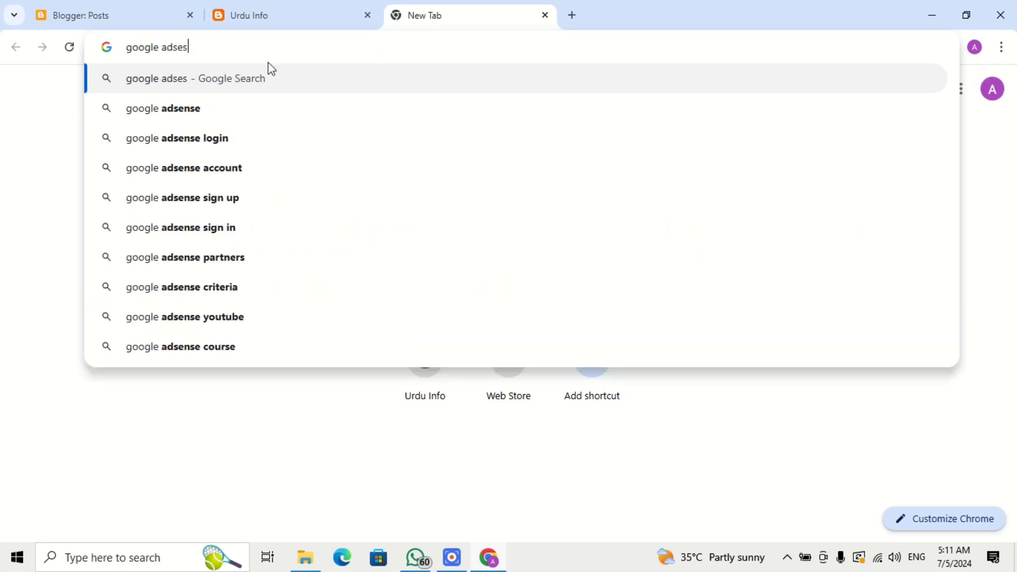
pyautogui.click(278, 137)
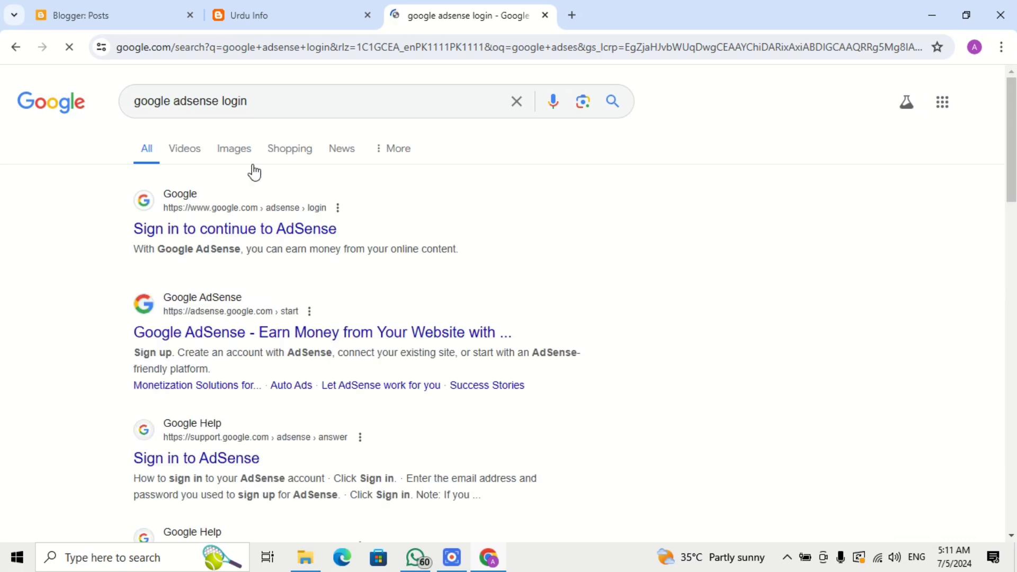
pyautogui.click(267, 229)
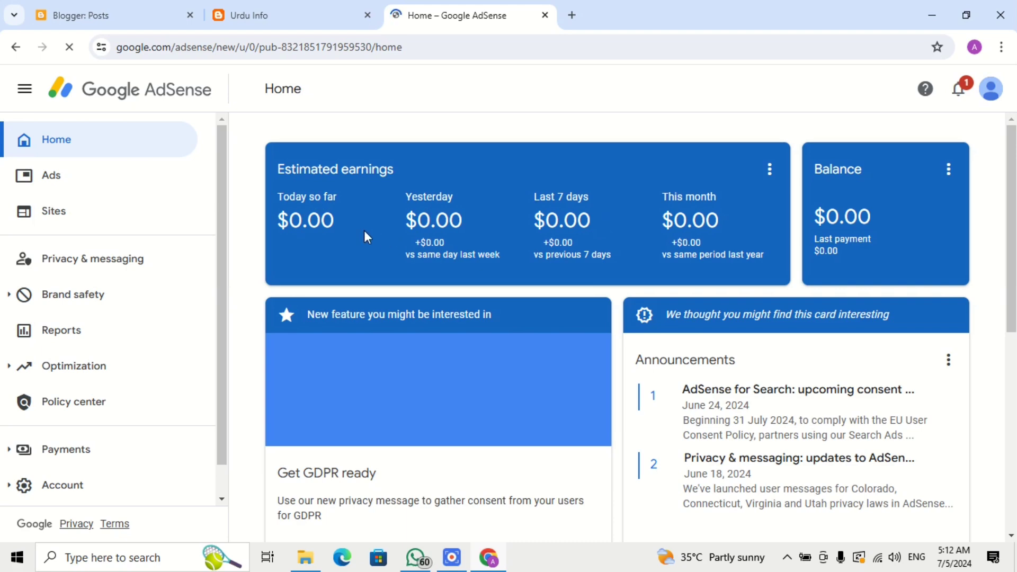
# - Look over the AdSense home page and check the account's notifications
pyautogui.scroll(-3, 1001, 212)
pyautogui.scroll(3, 994, 135)
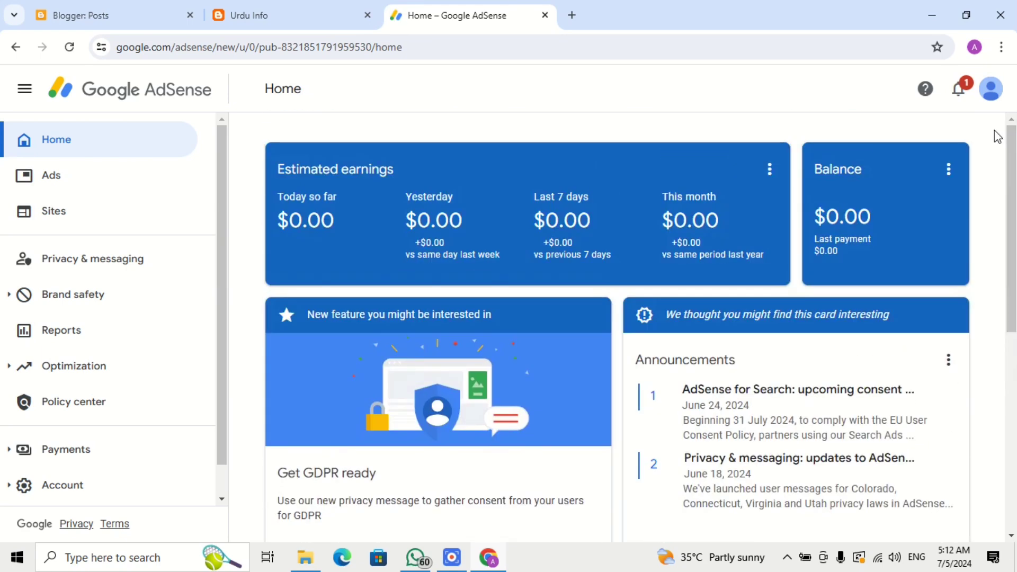
pyautogui.click(965, 97)
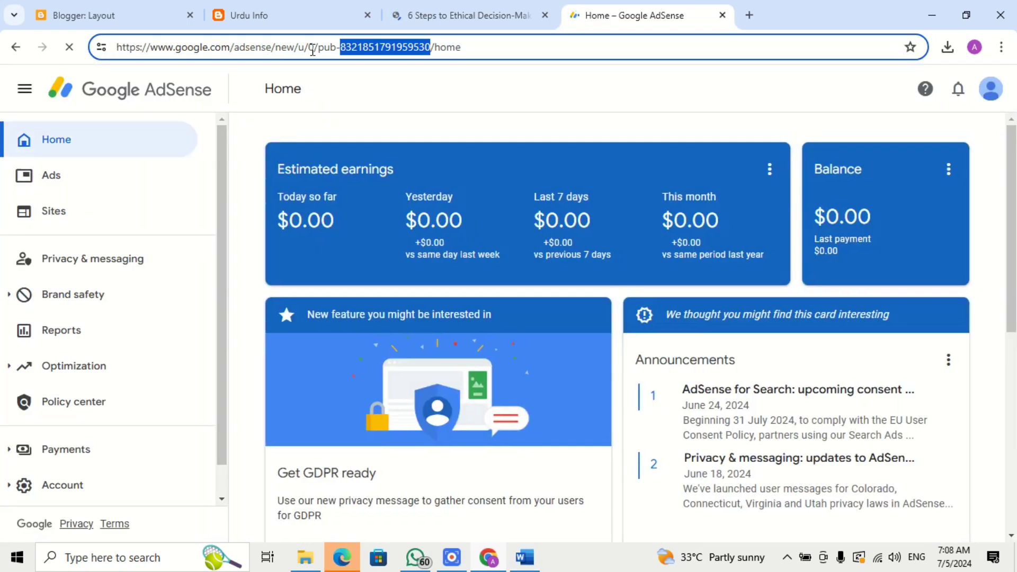
# - Copy the publisher ID number after "pub-" from the AdSense page address and switch to the Word document with the ad codes
pyautogui.rightClick(392, 49)
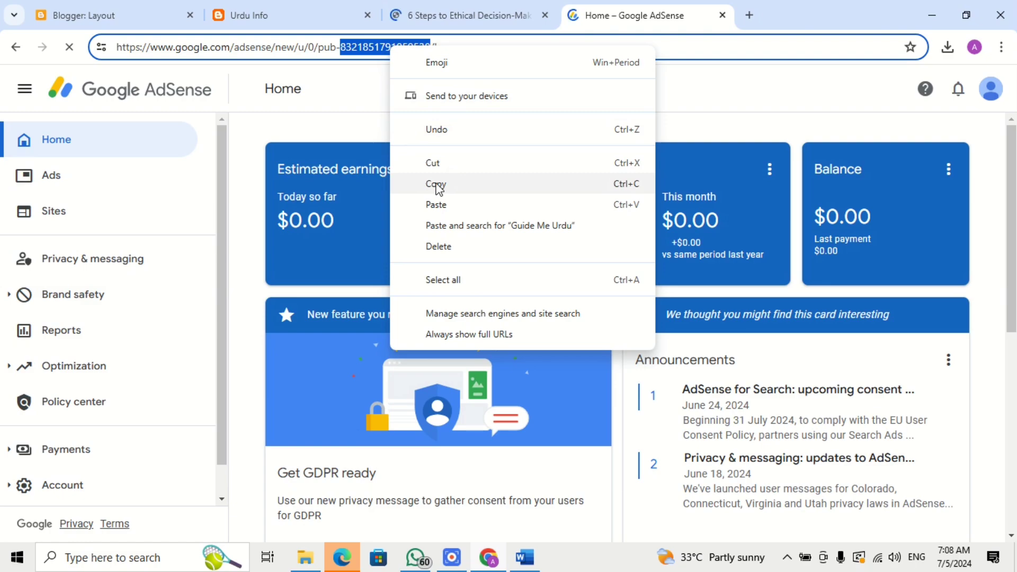
pyautogui.click(437, 185)
pyautogui.click(531, 558)
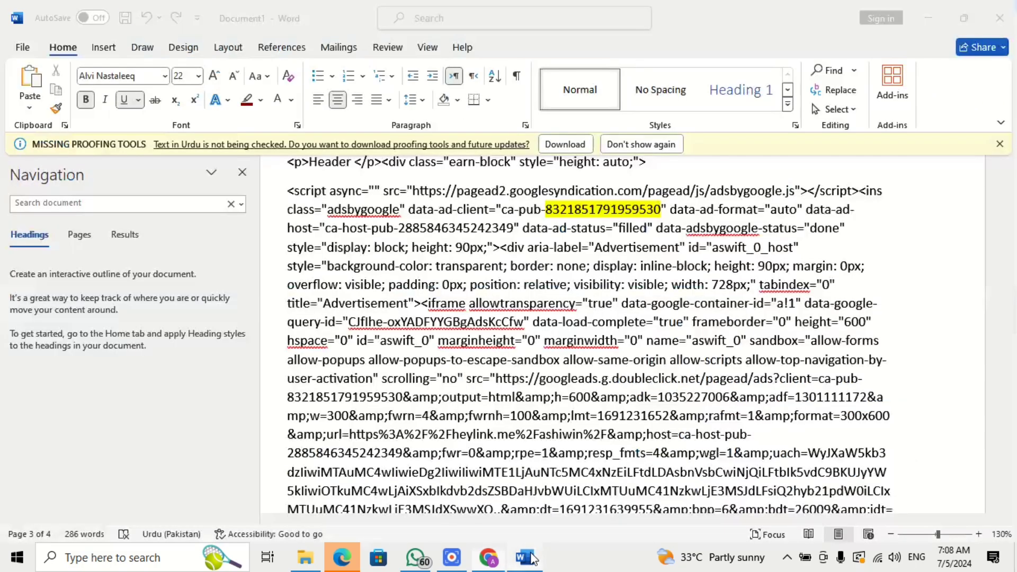
# - Dismiss the missing proofing tools notice permanently and close the Navigation pane
pyautogui.scroll(2, 529, 173)
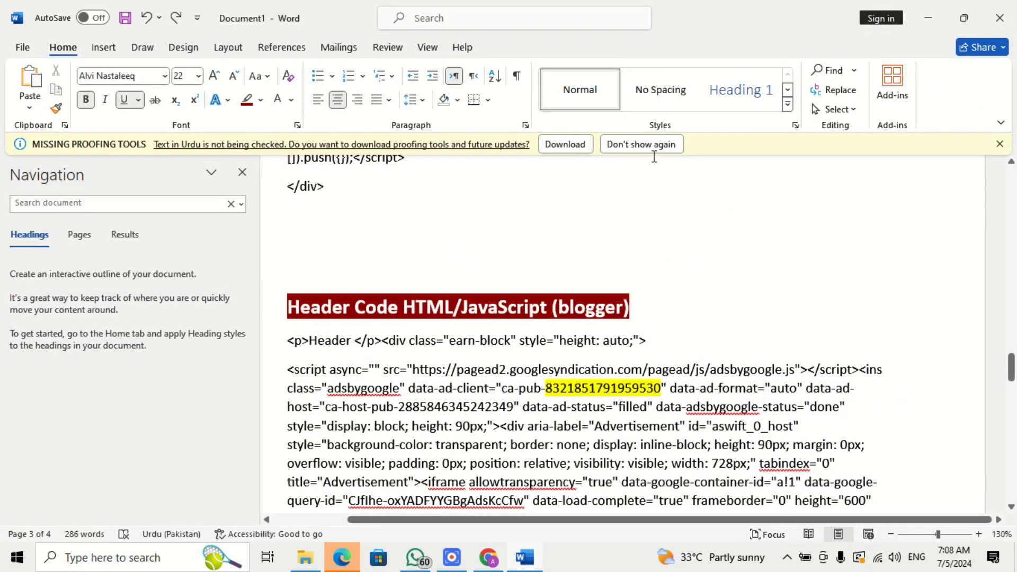
pyautogui.click(654, 147)
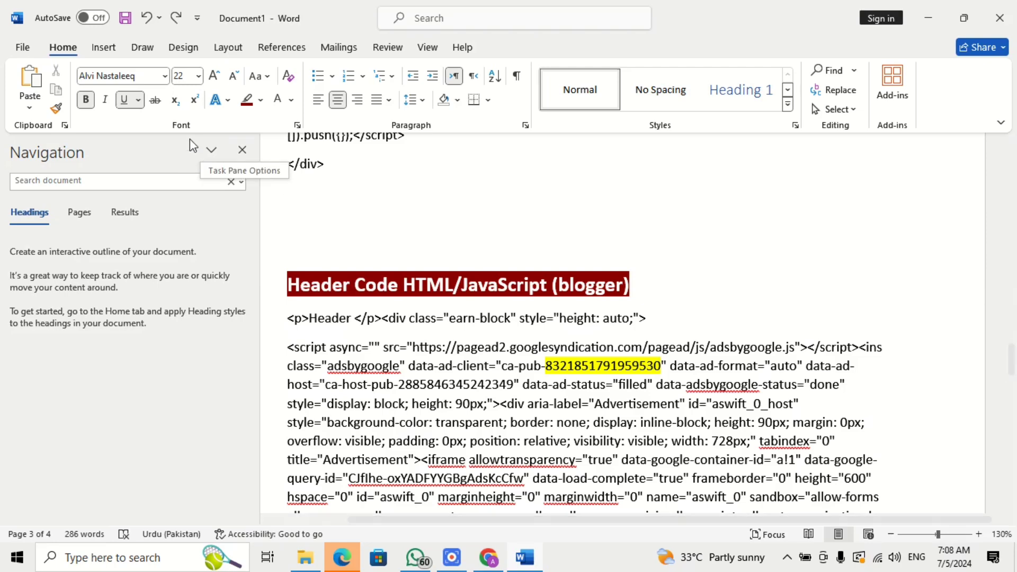
pyautogui.click(243, 149)
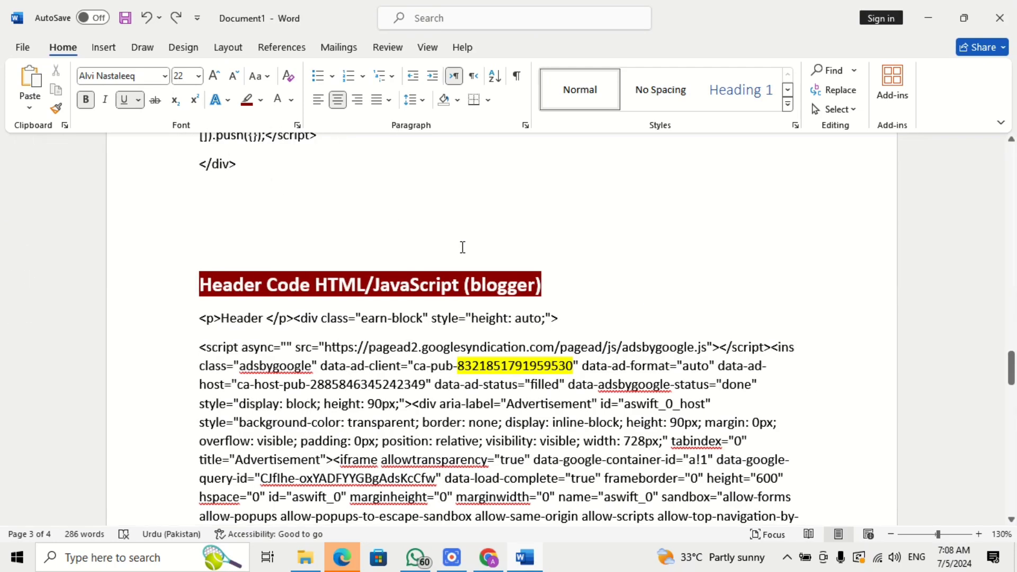
# - Replace the highlighted ca-pub number in the "Header Code HTML/JavaScript (blogger)" snippet with the copied publisher ID
pyautogui.scroll(3, 463, 247)
pyautogui.scroll(-4, 277, 257)
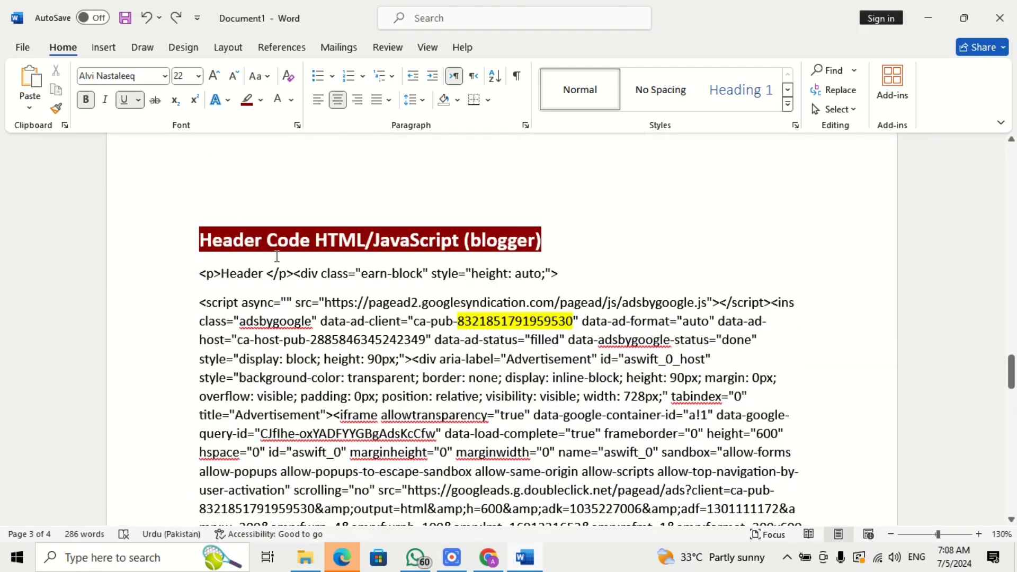
pyautogui.scroll(-3, 277, 256)
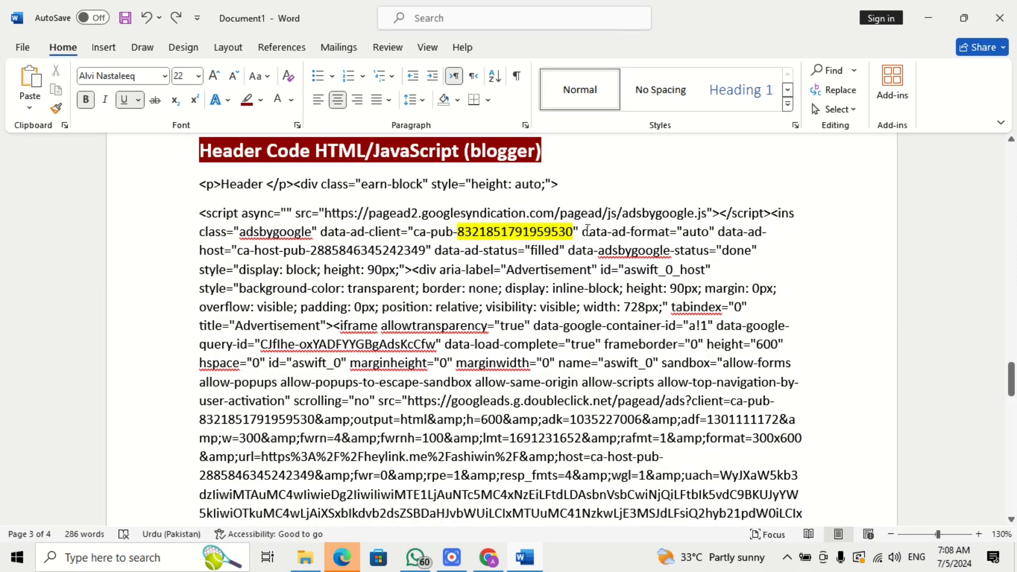
pyautogui.moveTo(563, 229); pyautogui.dragTo(460, 234)
pyautogui.hotkey('ctrl', 'v')
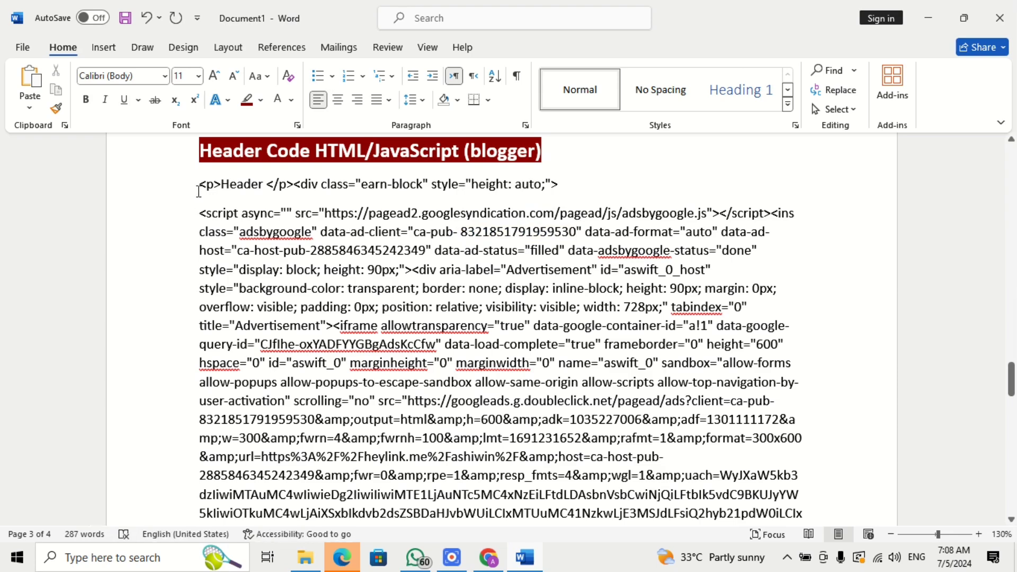
# - Copy the entire header ad code, from the "<p>Header </p>" line through its closing </div> tag
pyautogui.moveTo(200, 186); pyautogui.dragTo(268, 345)
pyautogui.scroll(-3, 299, 228)
pyautogui.scroll(-3, 303, 227)
pyautogui.scroll(-3, 389, 291)
pyautogui.scroll(-3, 393, 293)
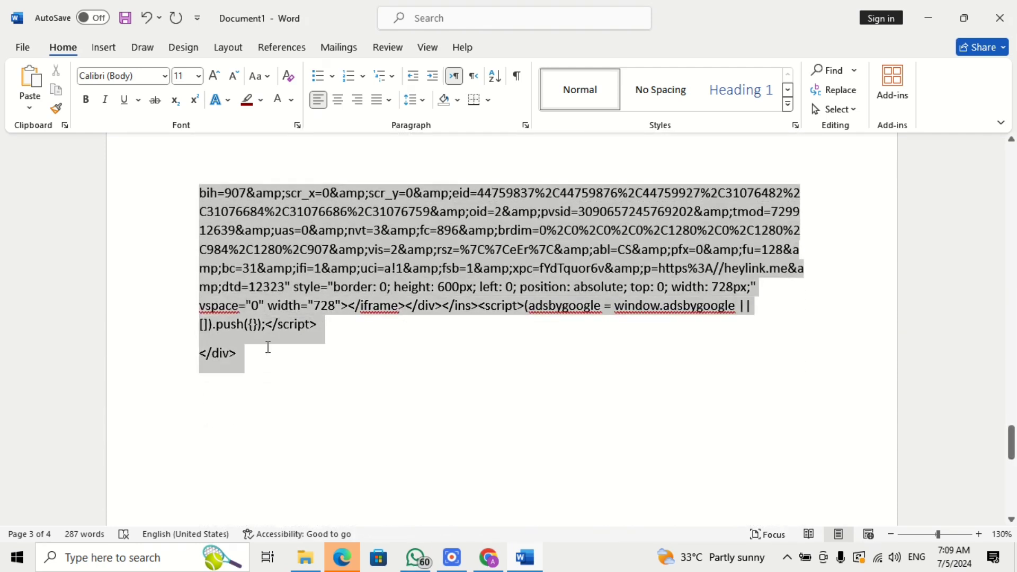
pyautogui.rightClick(244, 247)
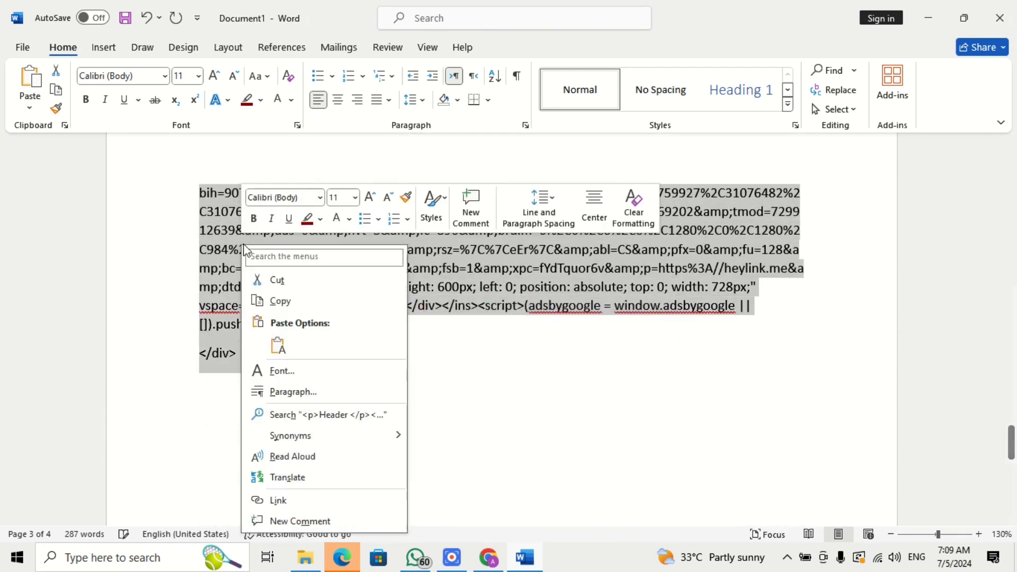
pyautogui.click(297, 300)
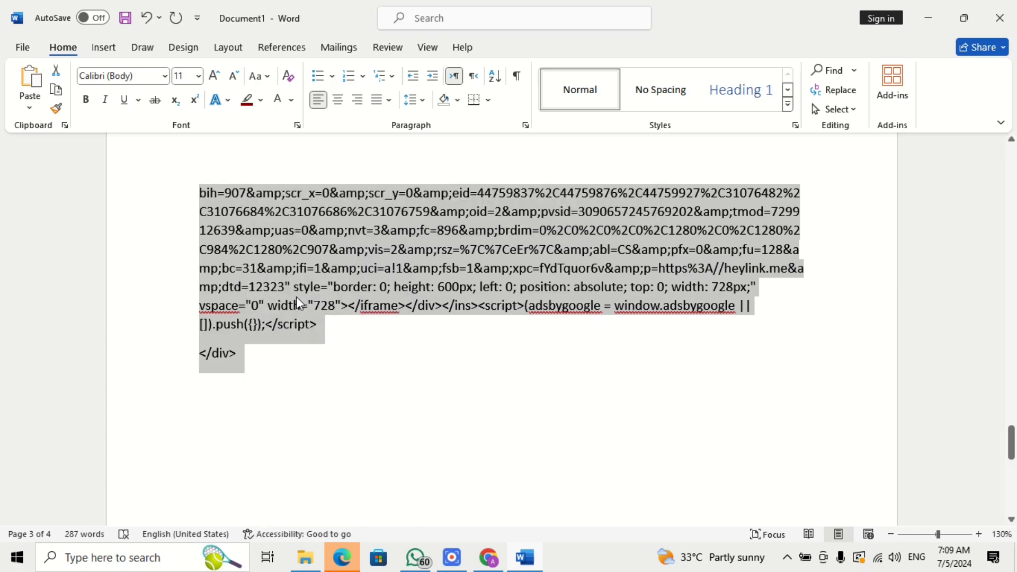
# - Switch to Chrome and open the Layout page of the Urdu Info blog in Blogger
pyautogui.click(486, 564)
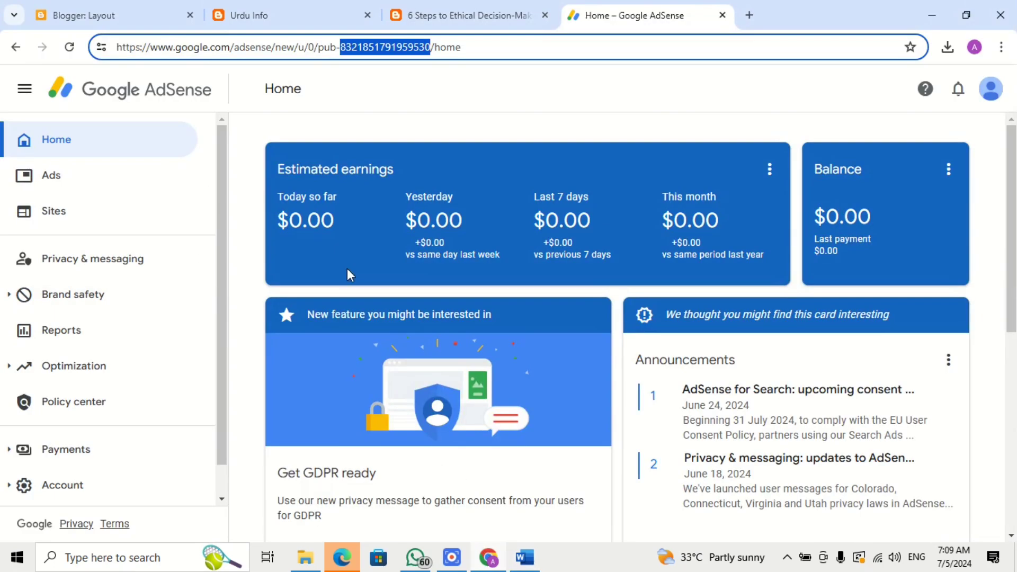
pyautogui.click(231, 8)
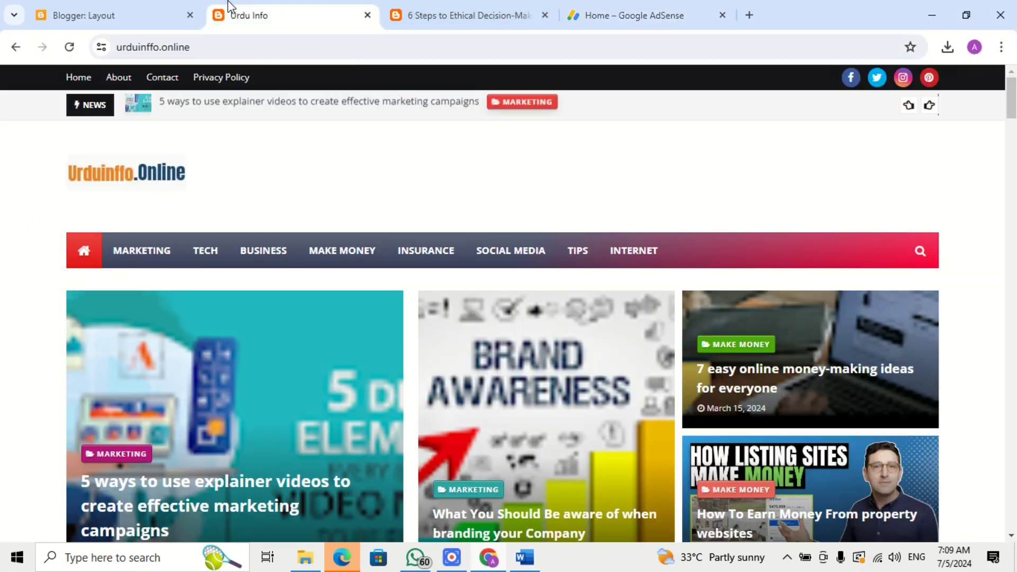
pyautogui.click(85, 15)
pyautogui.click(155, 244)
pyautogui.scroll(-2, 32, 321)
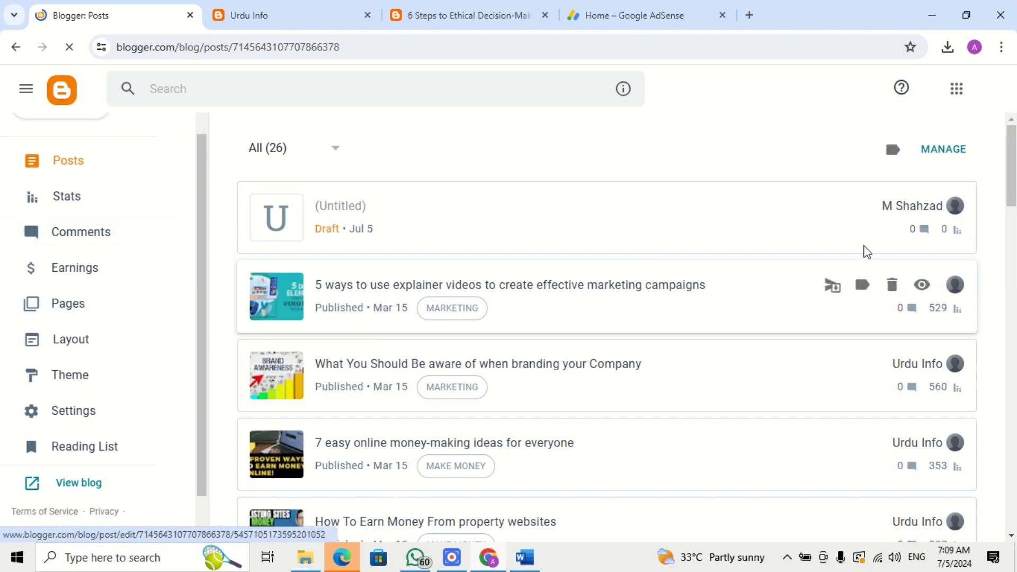
pyautogui.click(89, 418)
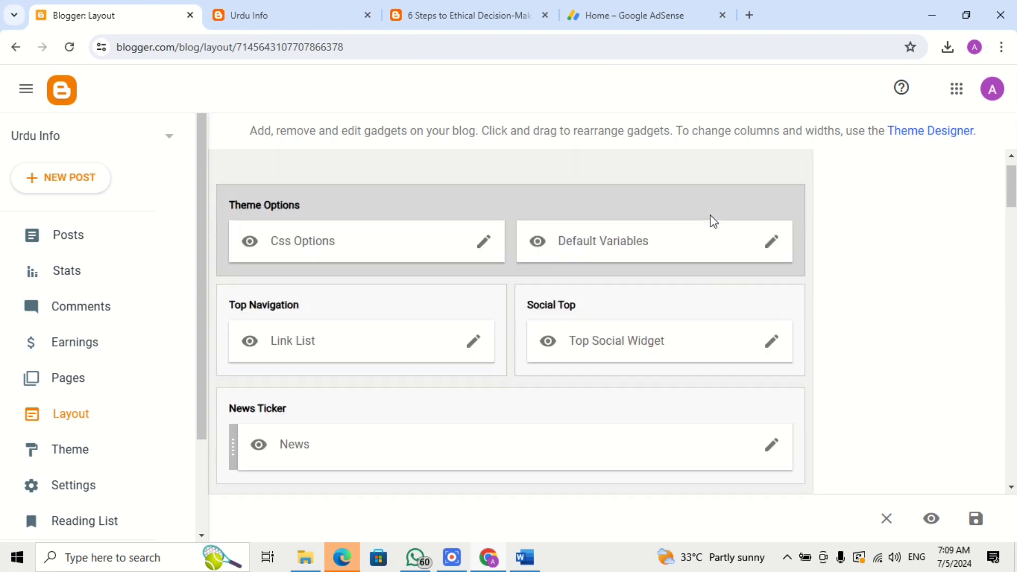
# - Enable the HTML/JavaScript gadget under Header Ads 728x90, paste the copied header ad code as its content, and save it
pyautogui.scroll(-1, 291, 249)
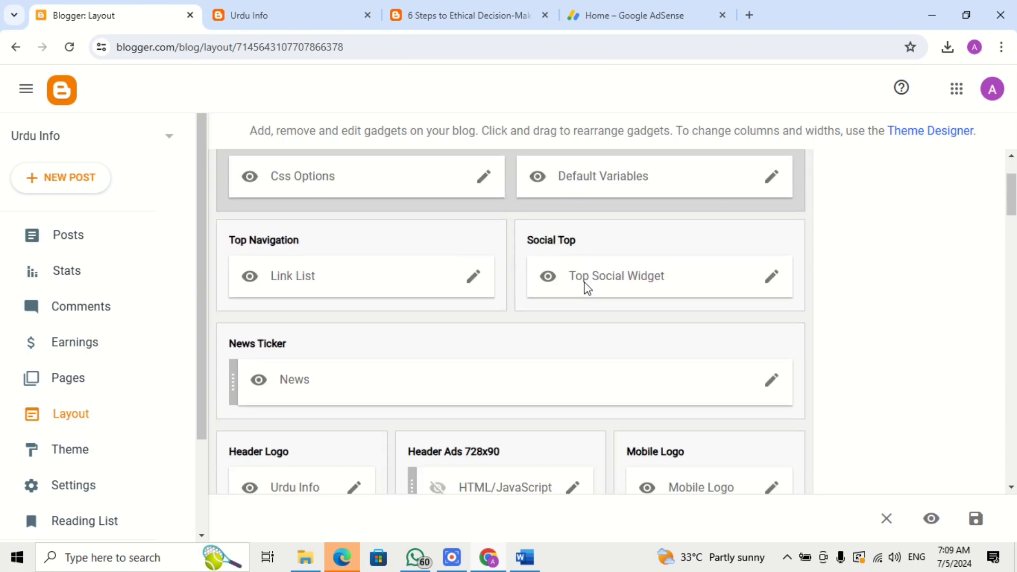
pyautogui.scroll(-3, 585, 288)
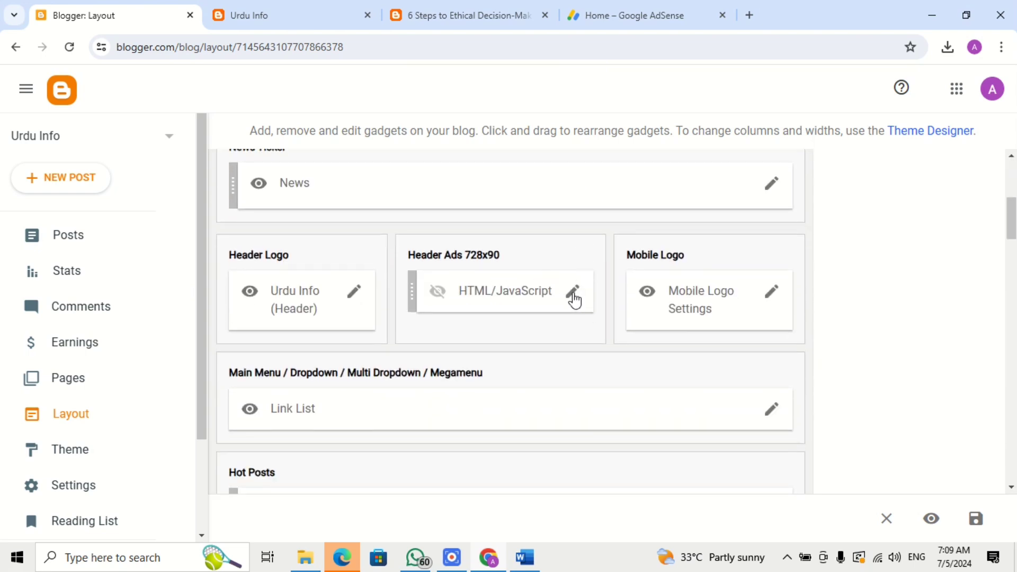
pyautogui.click(573, 293)
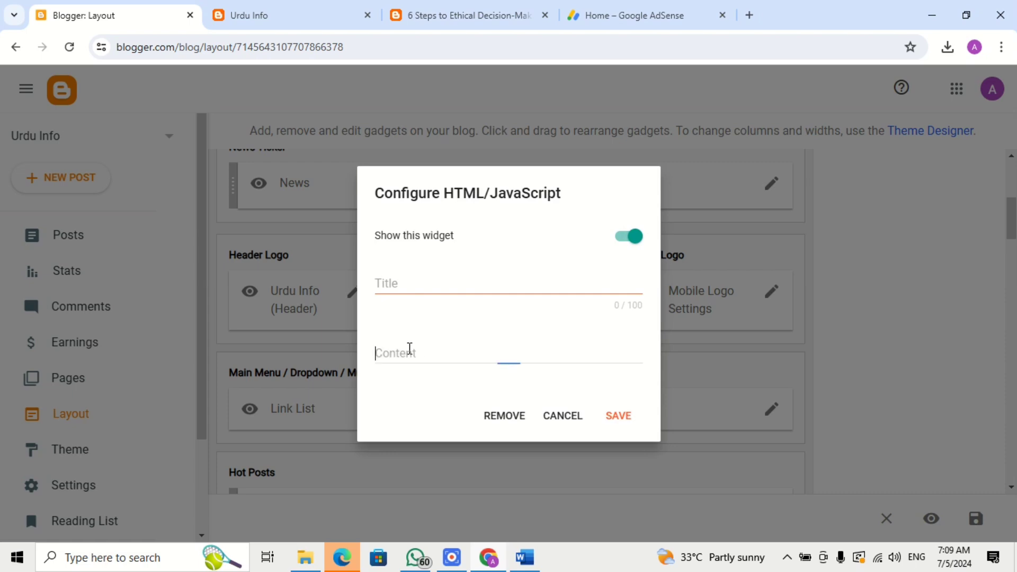
pyautogui.hotkey('ctrl', 'v')
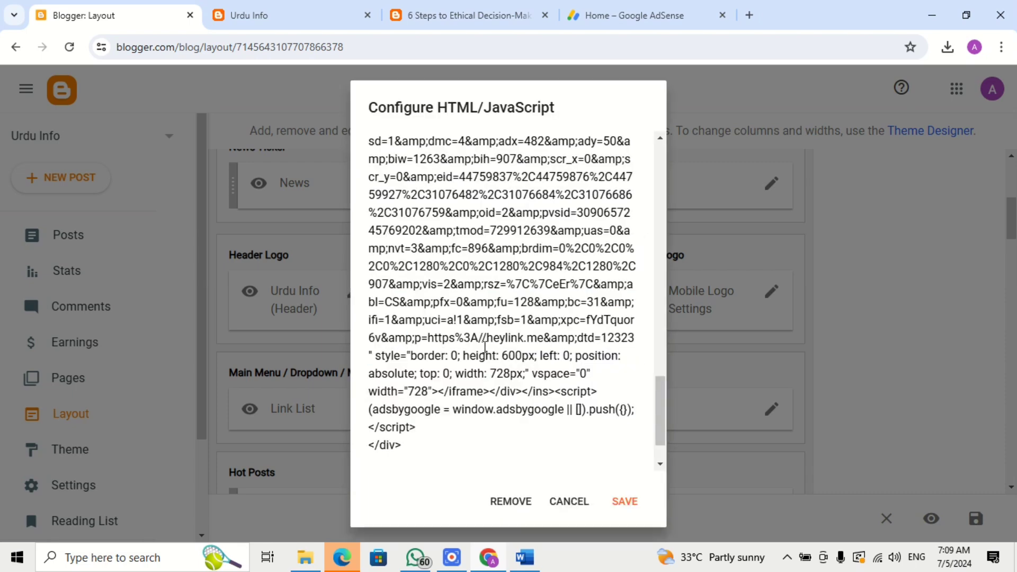
pyautogui.scroll(6, 485, 347)
pyautogui.scroll(10, 593, 498)
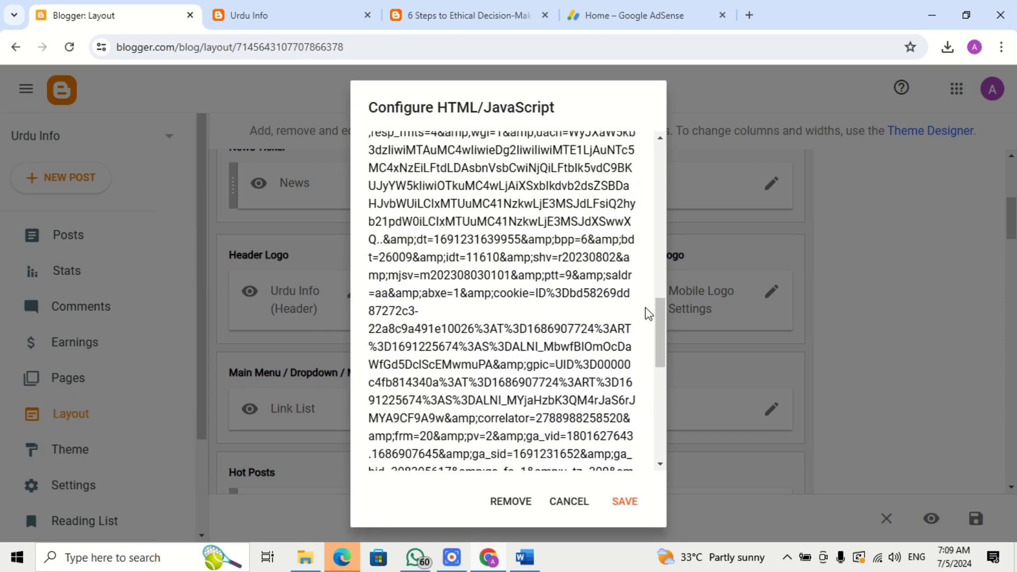
pyautogui.click(625, 502)
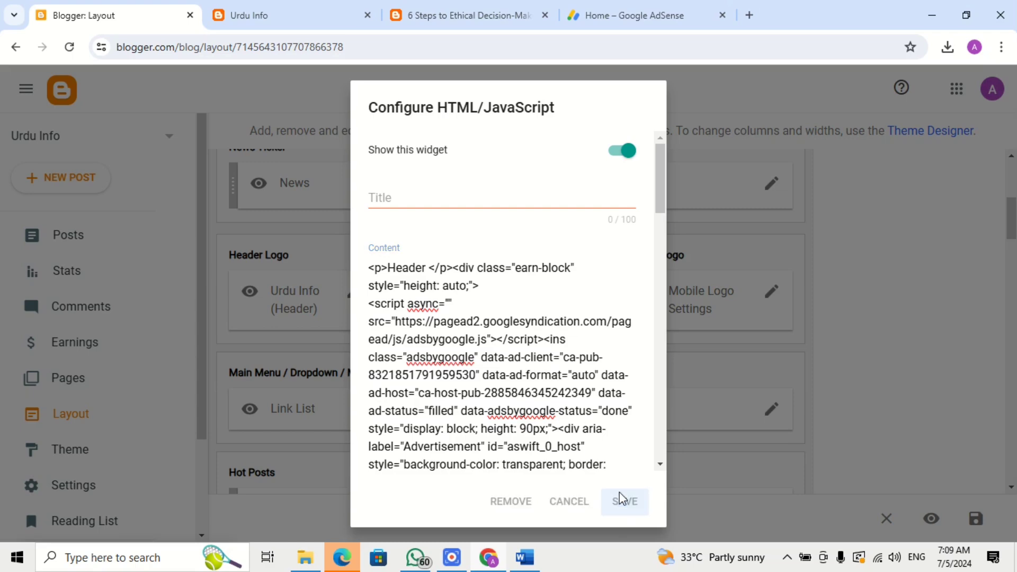
# - Reload the live Urdu Info blog and examine its header and the homepage sections below for ads
pyautogui.click(320, 8)
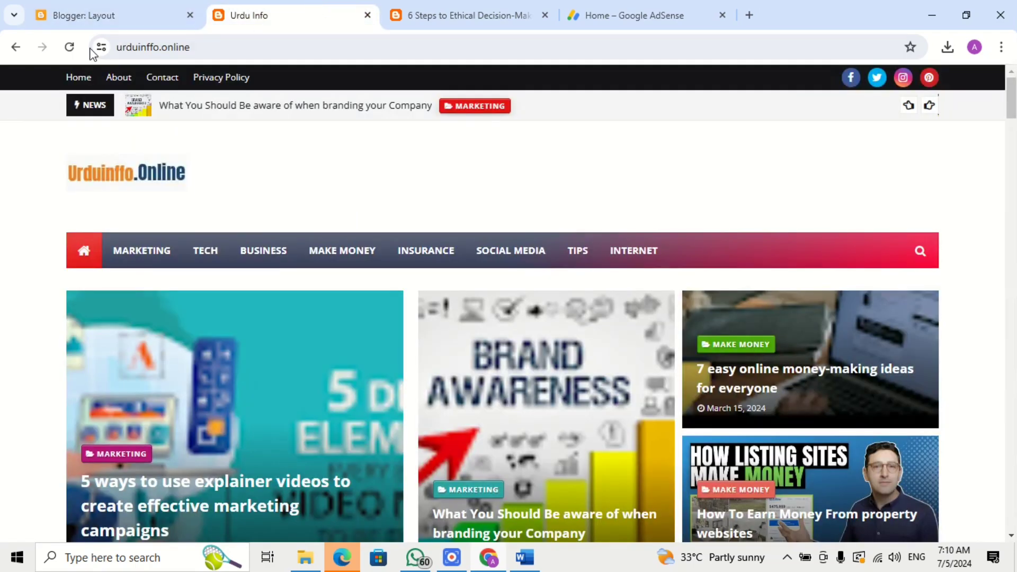
pyautogui.click(75, 47)
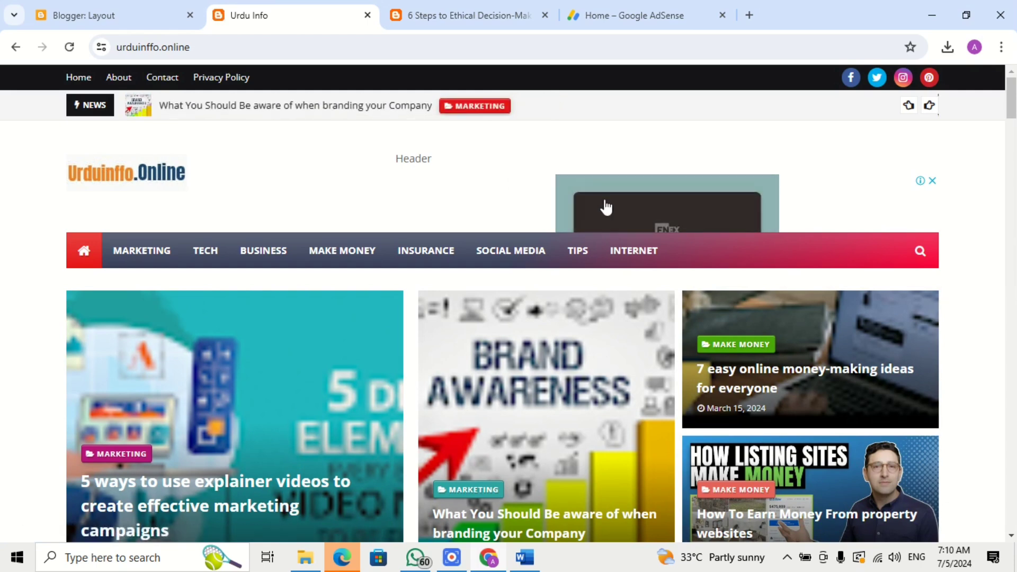
pyautogui.scroll(-1, 581, 202)
pyautogui.scroll(-3, 459, 186)
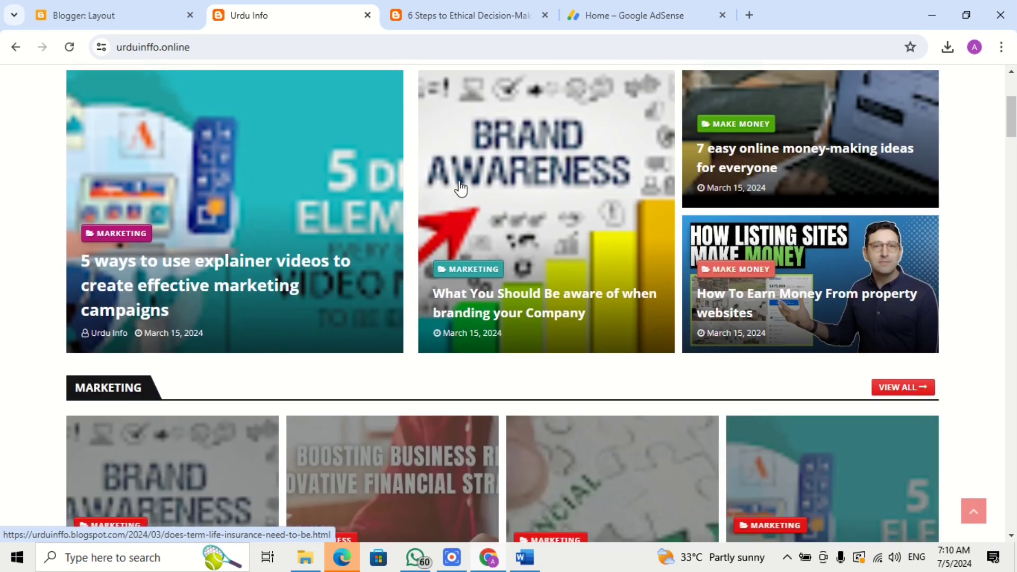
pyautogui.scroll(-6, 460, 187)
pyautogui.scroll(4, 519, 186)
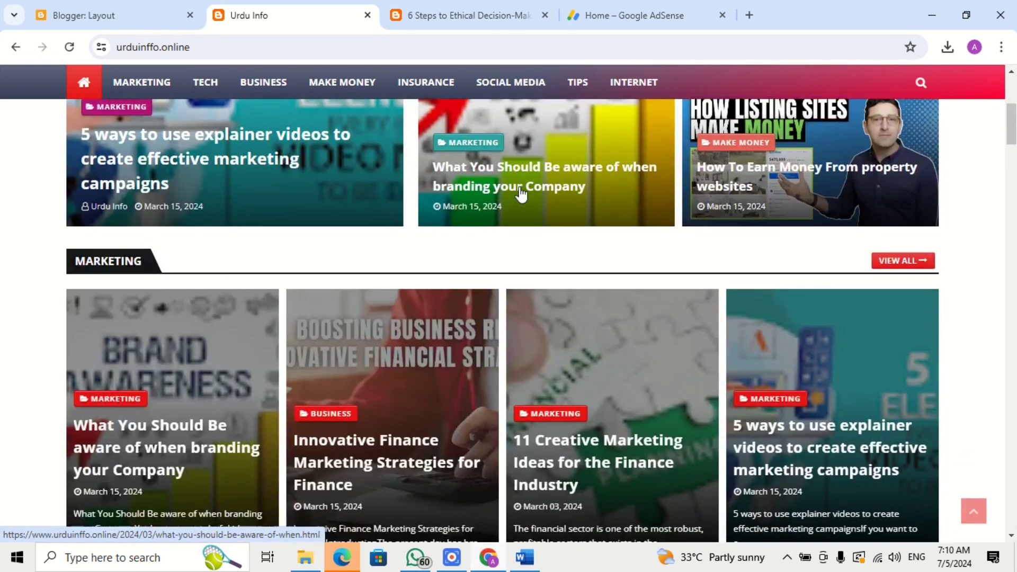
pyautogui.scroll(-12, 522, 193)
pyautogui.scroll(7, 740, 252)
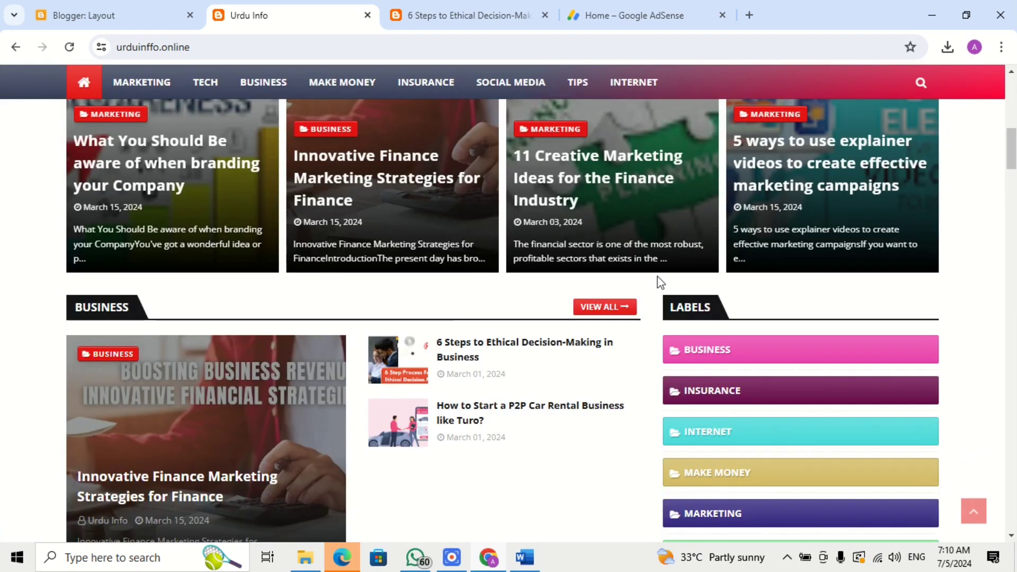
# - Copy the publisher ID number from the AdSense page address again and switch back to the Word document
pyautogui.click(638, 3)
pyautogui.rightClick(373, 59)
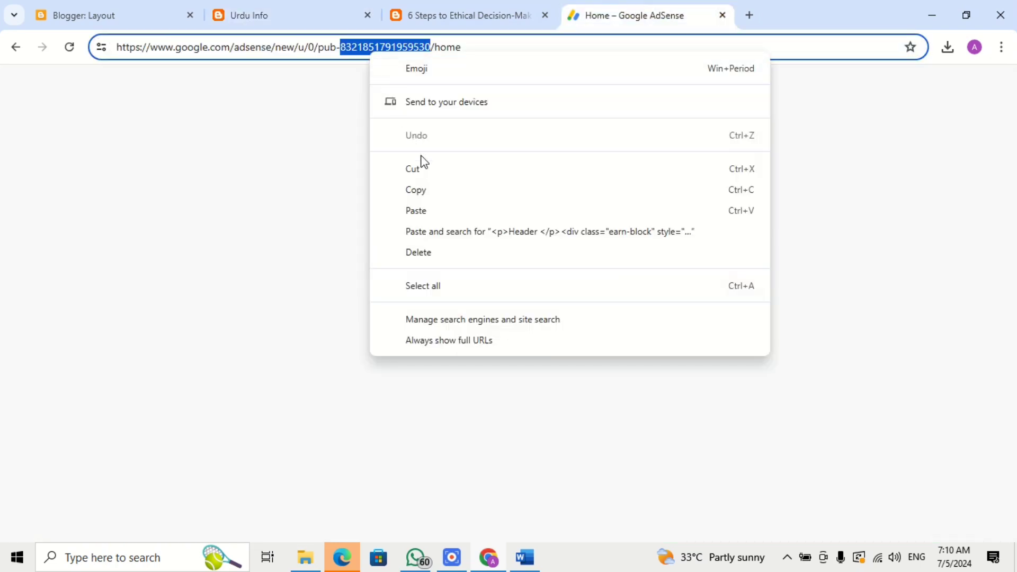
pyautogui.click(422, 190)
pyautogui.hotkey('alt', 'Tab')
# - Replace the highlighted ca-pub number in the "Gadgets Configure HTML/JavaScript (blogger)" snippet with the copied publisher ID
pyautogui.scroll(-5, 544, 312)
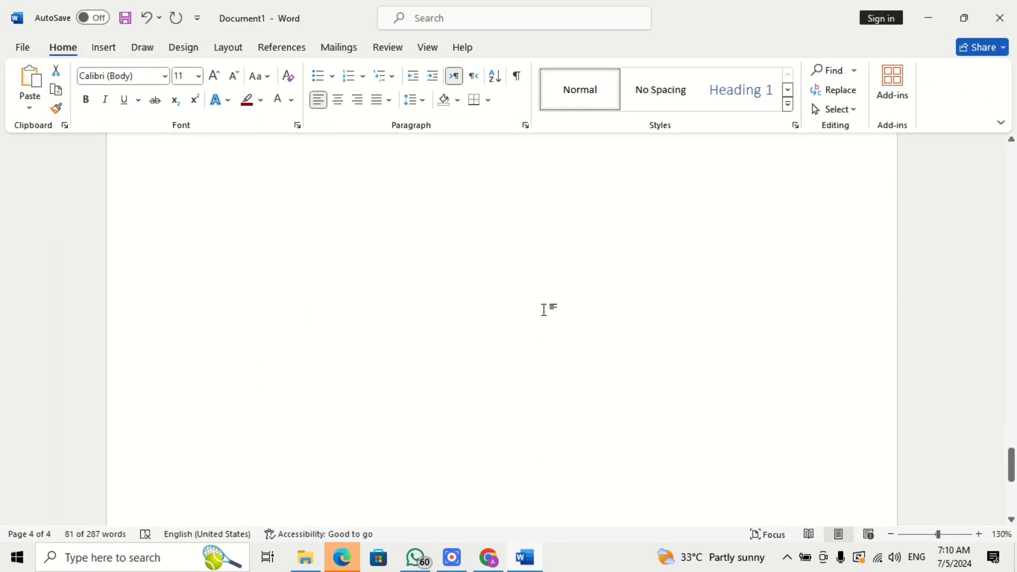
pyautogui.scroll(3, 543, 309)
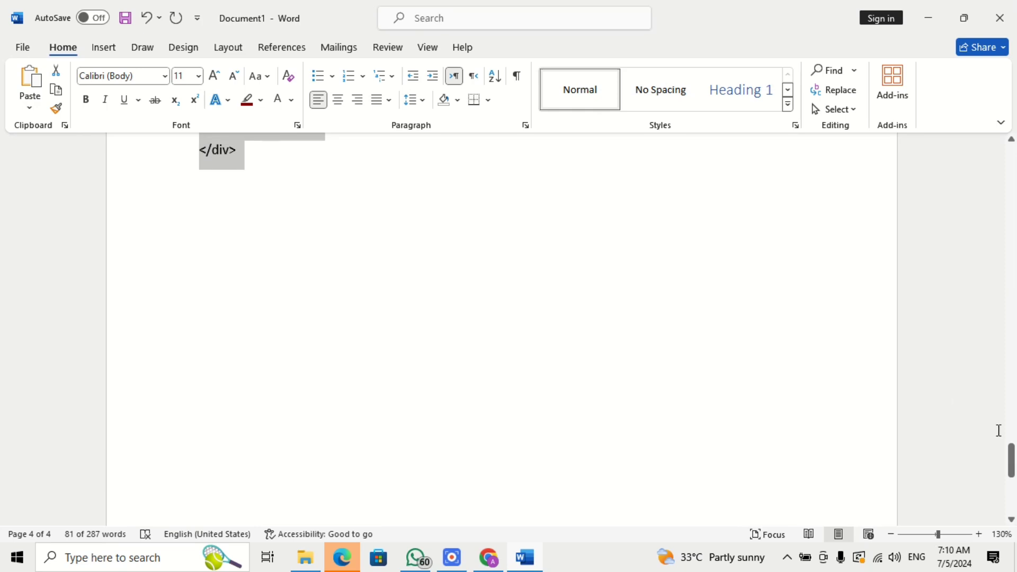
pyautogui.moveTo(1013, 458); pyautogui.dragTo(1010, 300)
pyautogui.moveTo(1010, 162); pyautogui.dragTo(1010, 159)
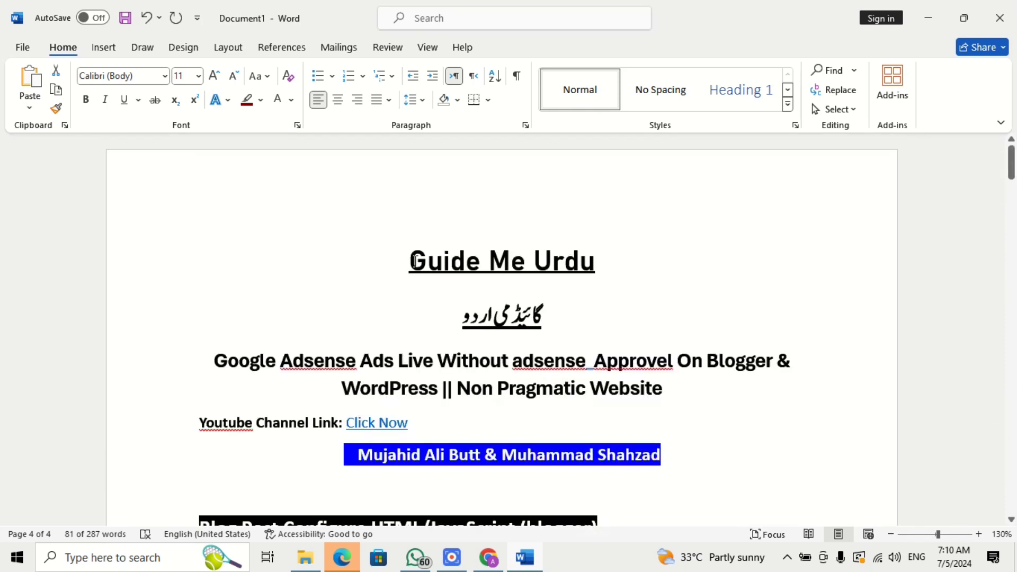
pyautogui.scroll(-10, 324, 335)
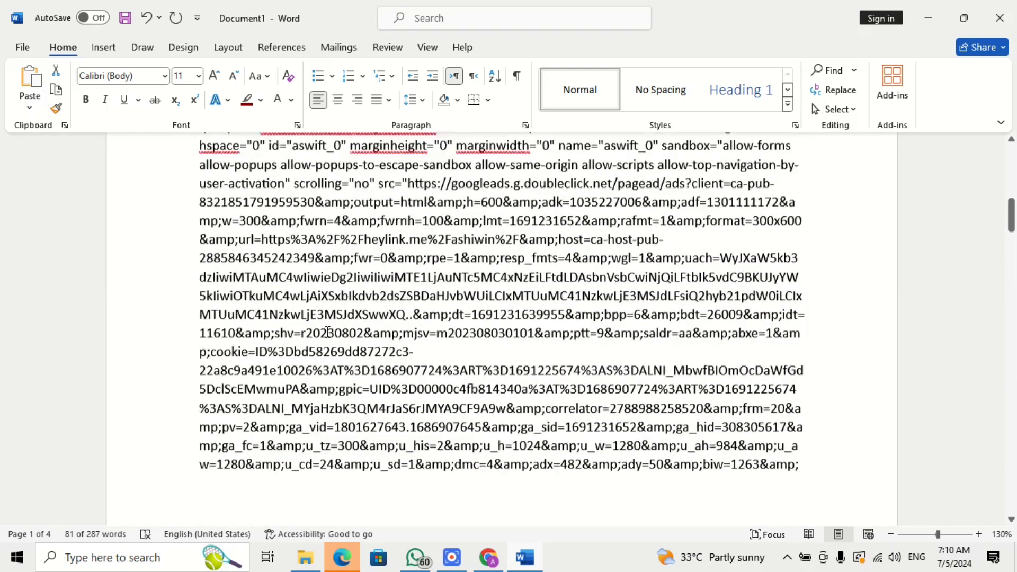
pyautogui.scroll(5, 324, 334)
pyautogui.scroll(-4, 327, 331)
pyautogui.scroll(-12, 326, 331)
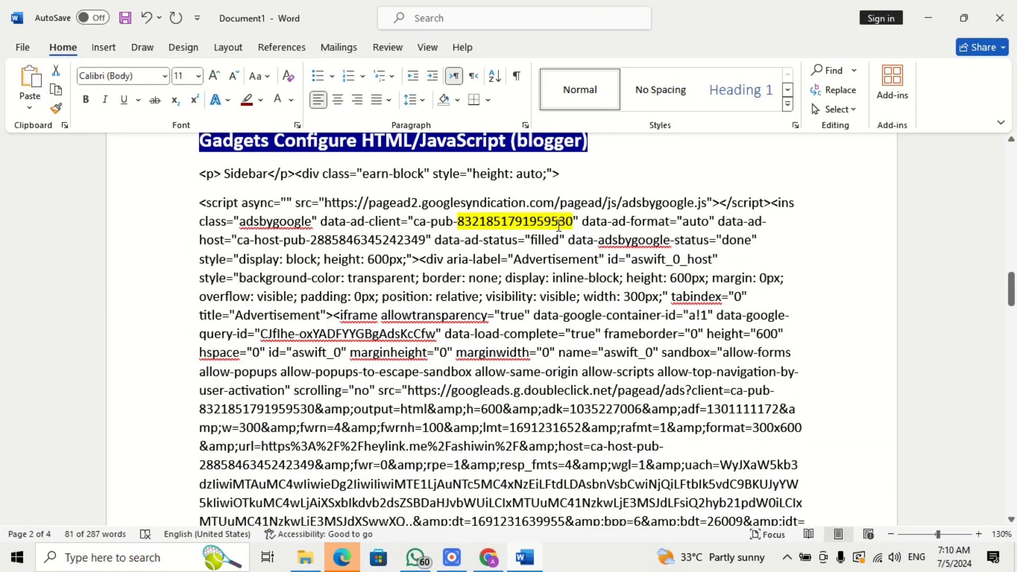
pyautogui.moveTo(559, 221); pyautogui.dragTo(459, 222)
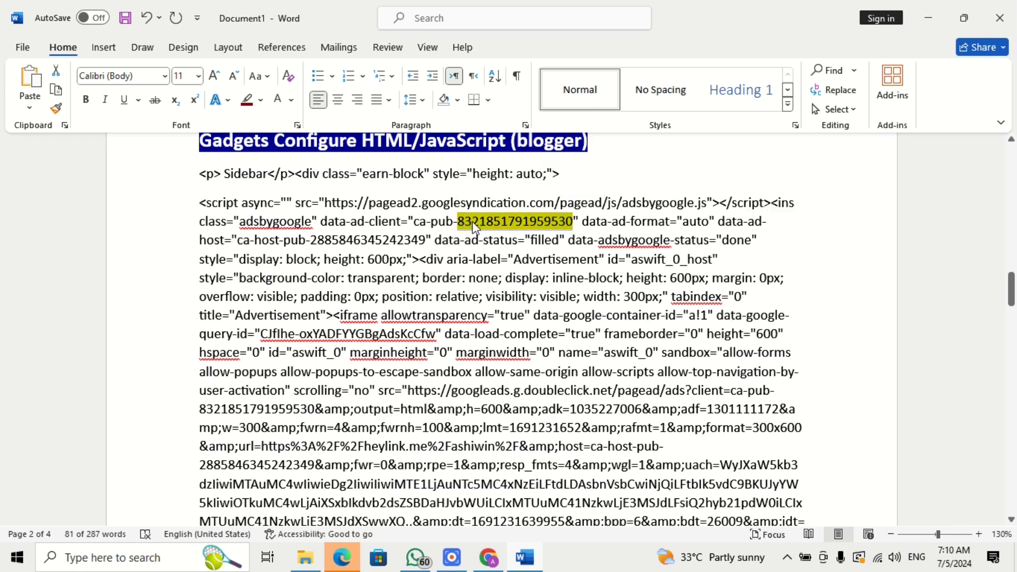
pyautogui.rightClick(474, 226)
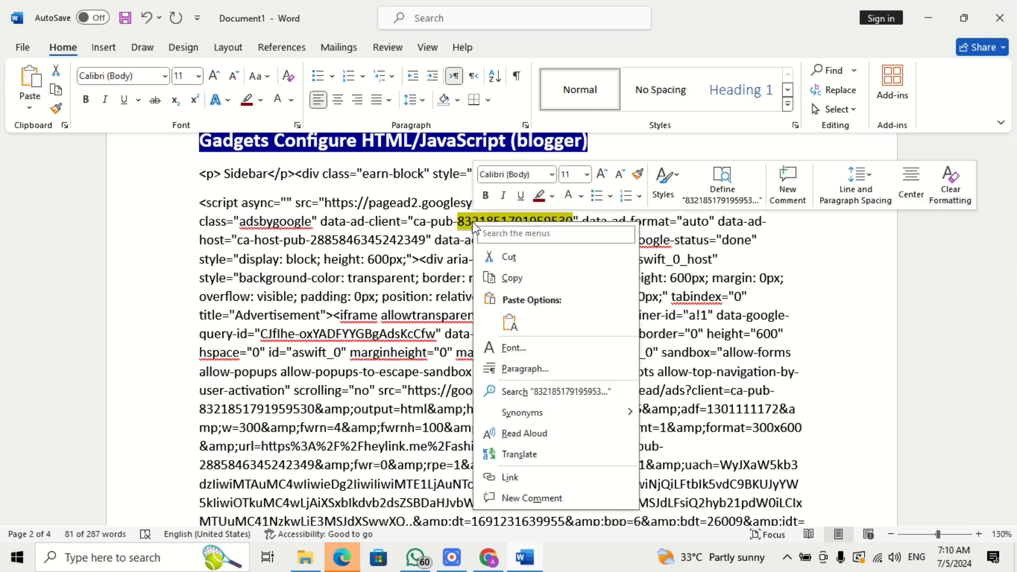
pyautogui.press('Escape')
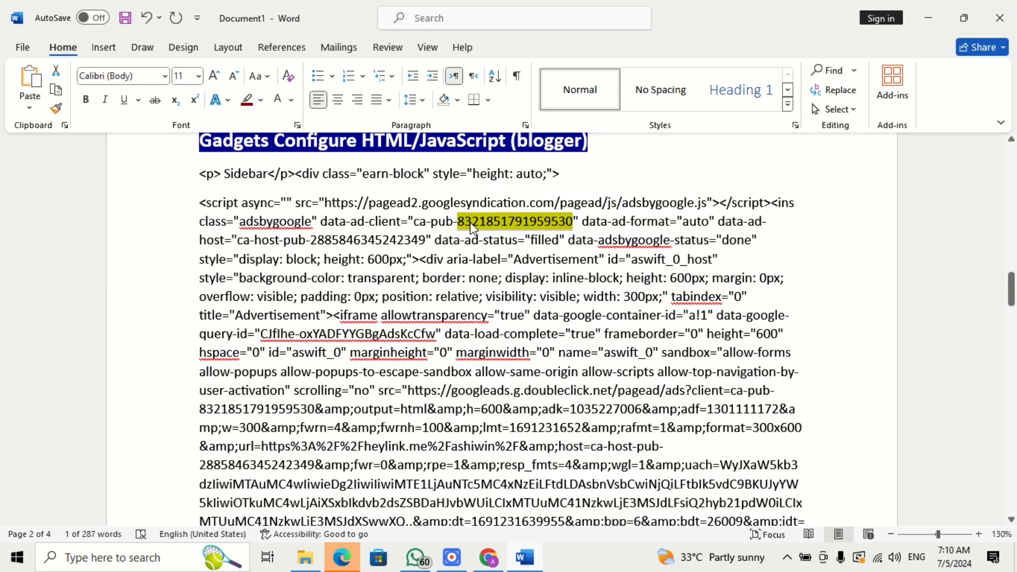
pyautogui.rightClick(473, 228)
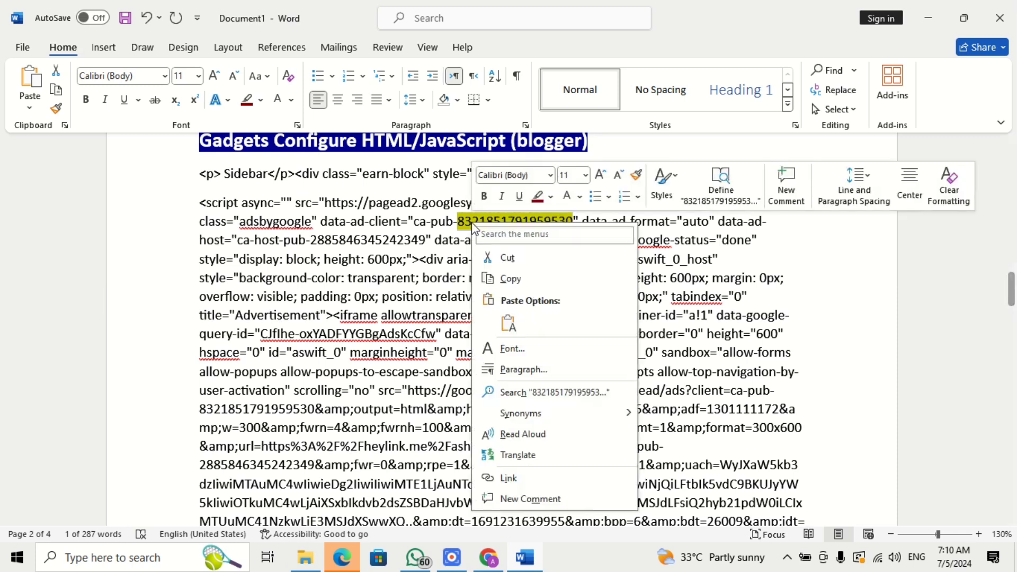
pyautogui.click(512, 325)
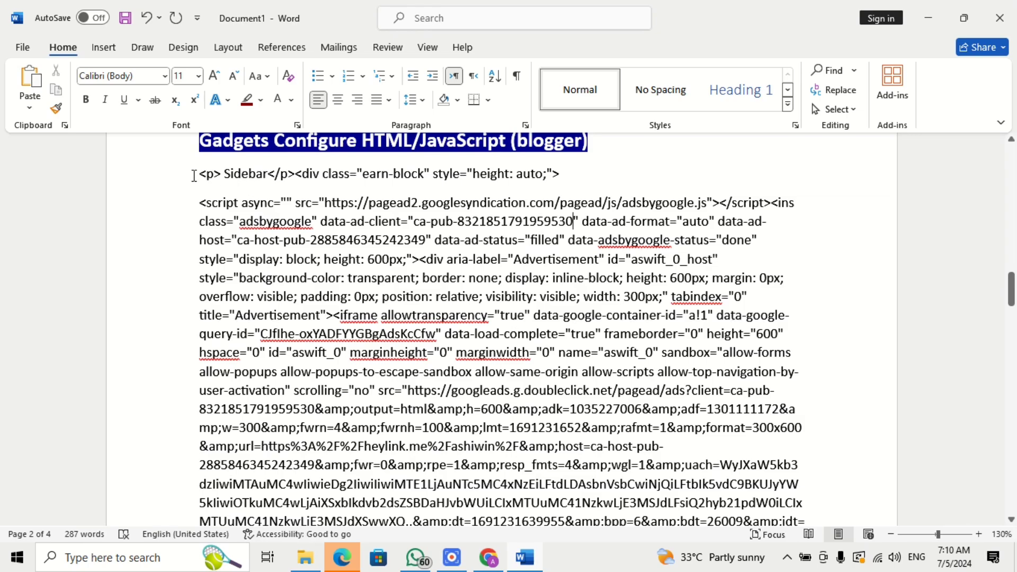
# - Copy the entire gadget ad code, from the "<p> Sidebar</p>" line through its closing </div> tag
pyautogui.moveTo(195, 173); pyautogui.dragTo(341, 231)
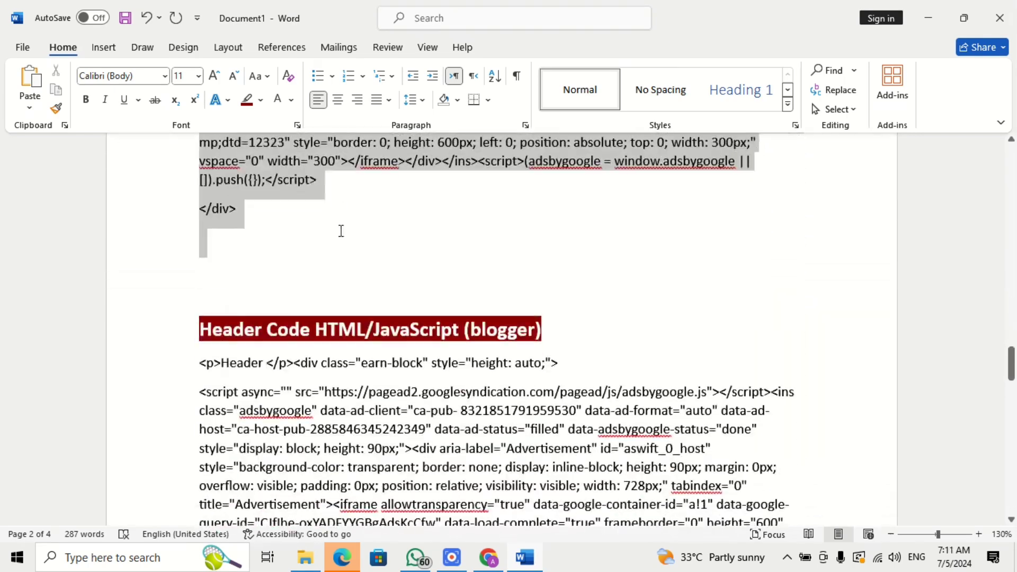
pyautogui.rightClick(216, 155)
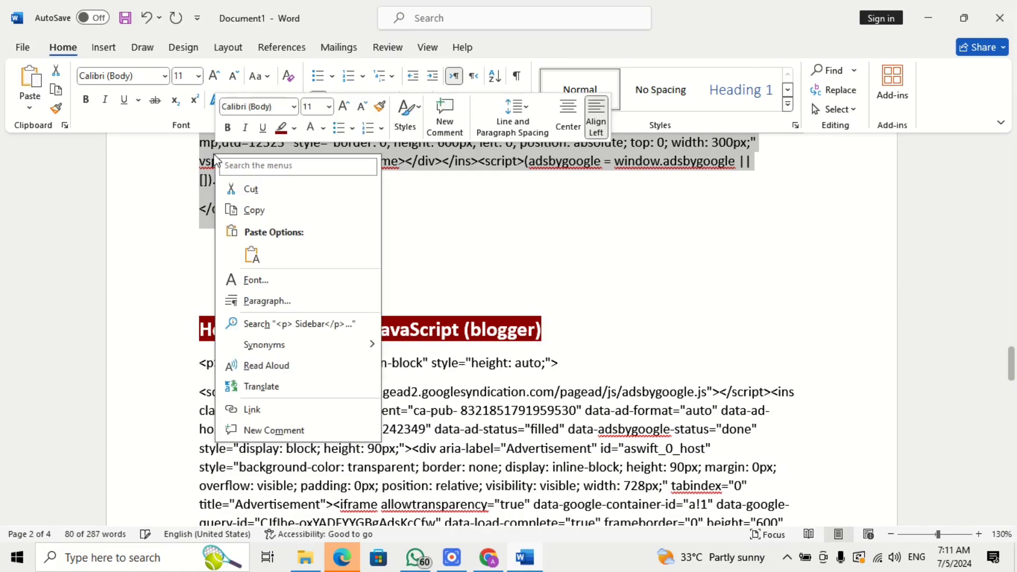
pyautogui.click(251, 211)
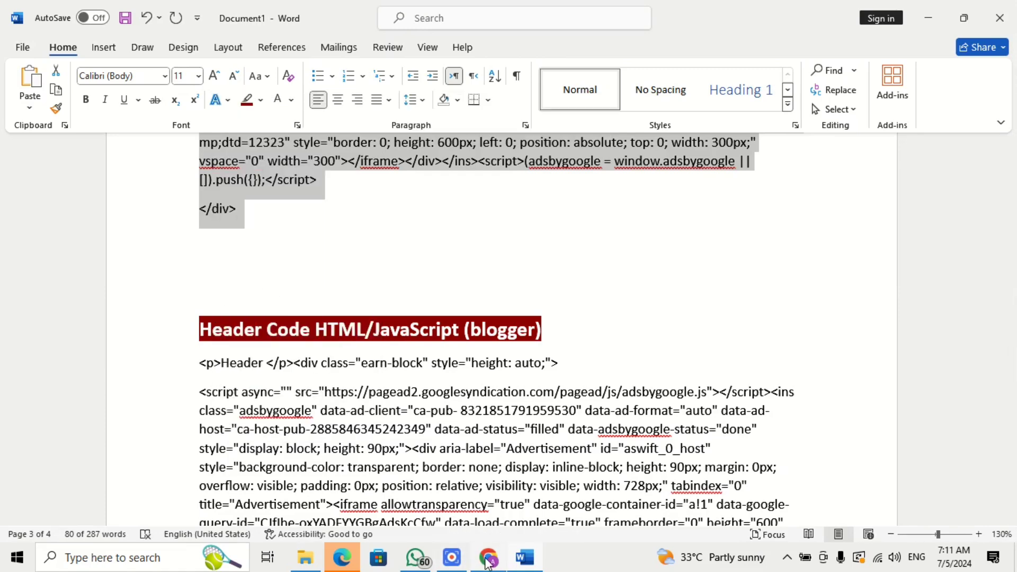
# - In Blogger's layout in Chrome, enable the sidebar HTML/JavaScript gadget above Labels, paste the copied sidebar ad code as its content, and save it
pyautogui.click(488, 560)
pyautogui.scroll(-8, 621, 291)
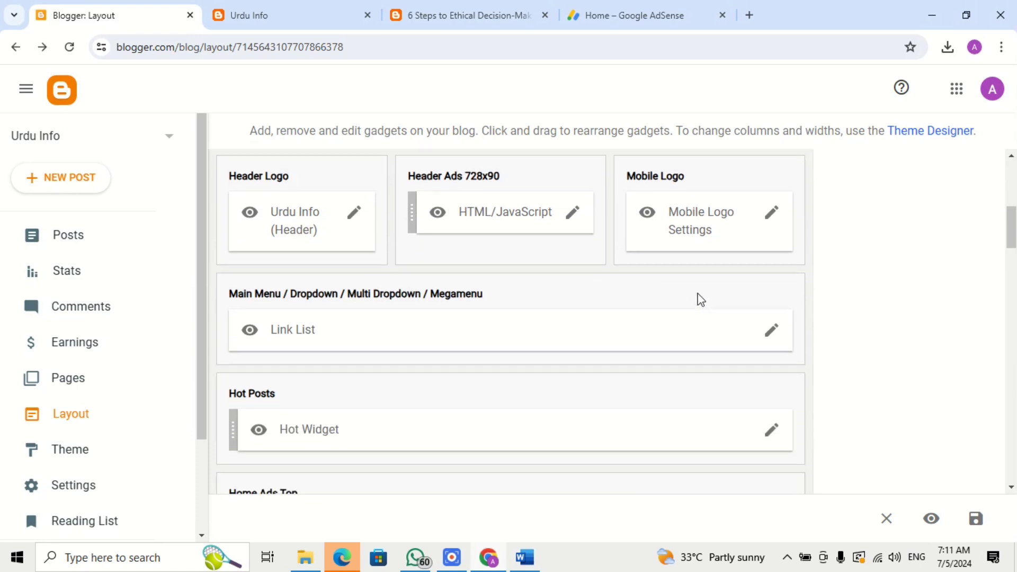
pyautogui.scroll(-4, 721, 298)
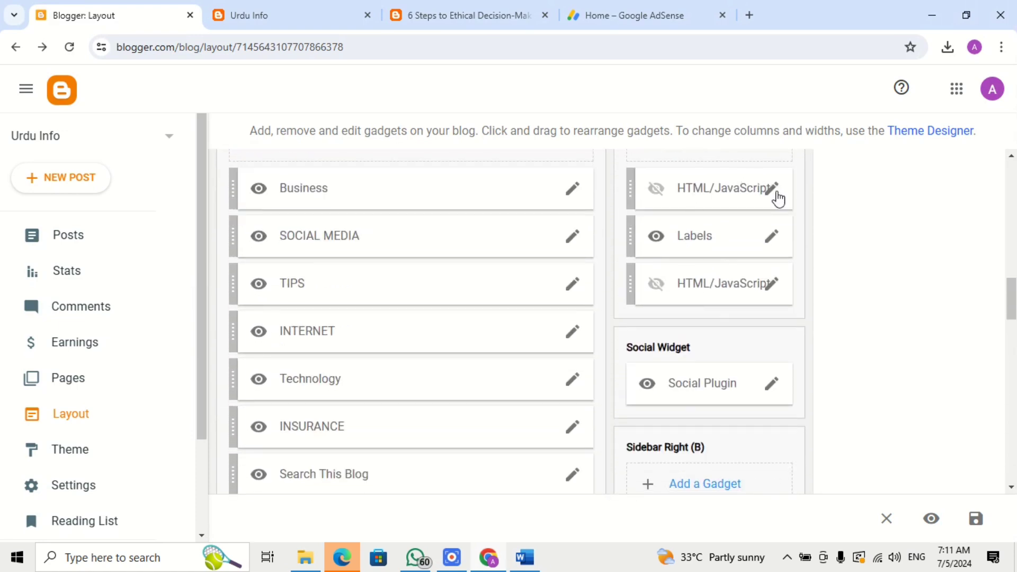
pyautogui.click(777, 193)
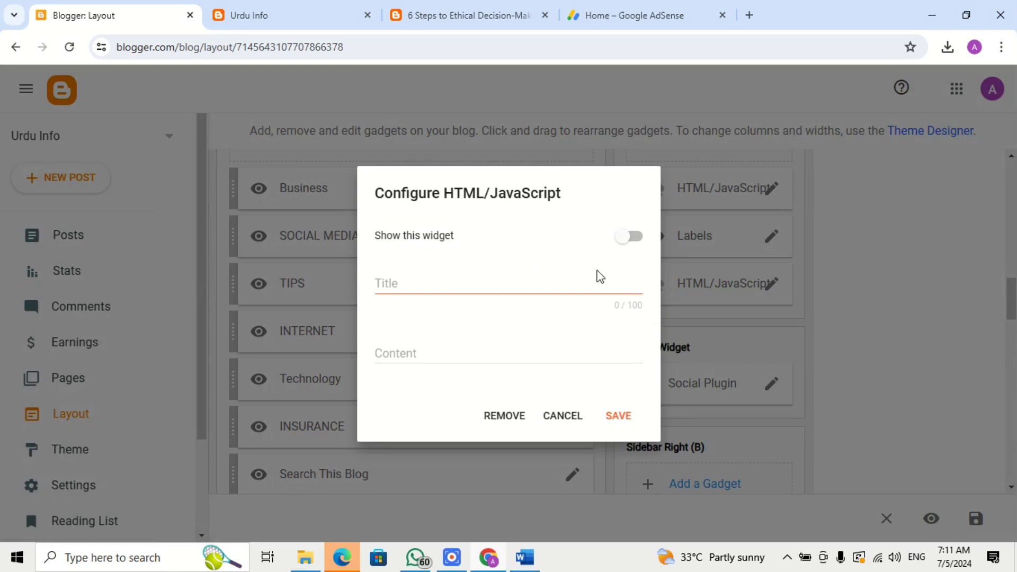
pyautogui.click(636, 239)
pyautogui.click(439, 348)
pyautogui.hotkey('ctrl', 'v')
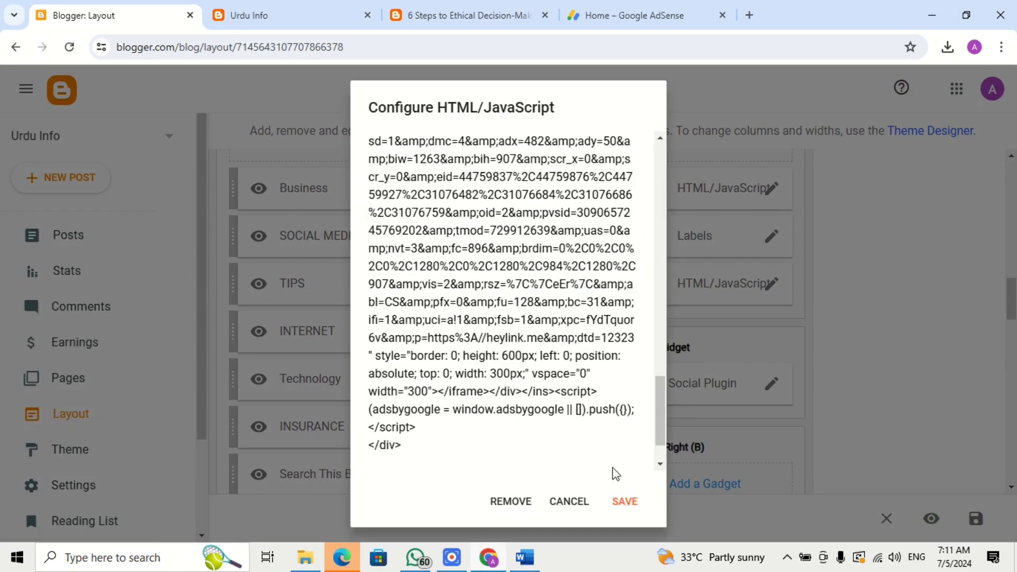
pyautogui.click(623, 500)
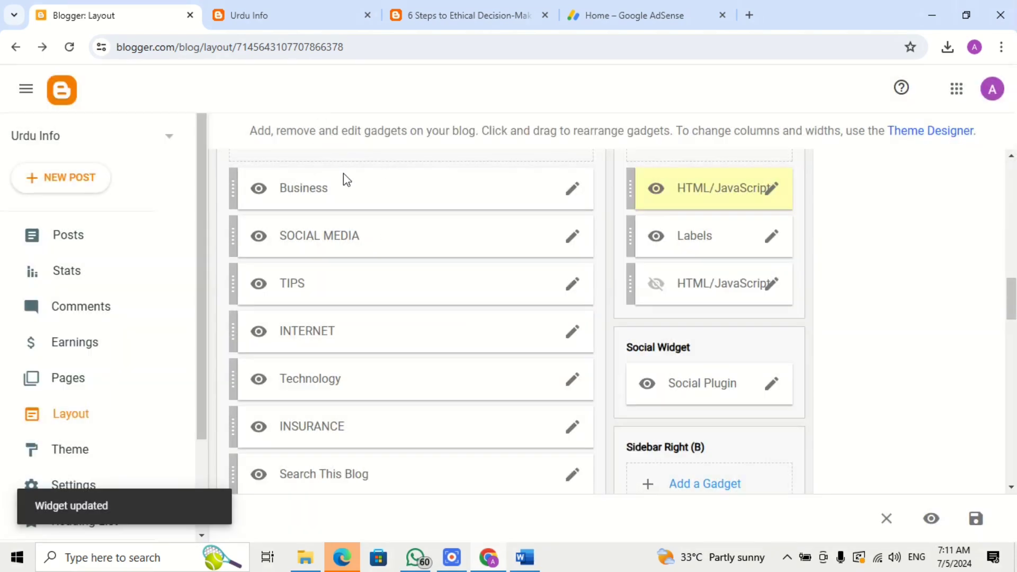
# - Reload the Urdu Info blog's home page and check the sidebar ad above the Labels list
pyautogui.click(253, 16)
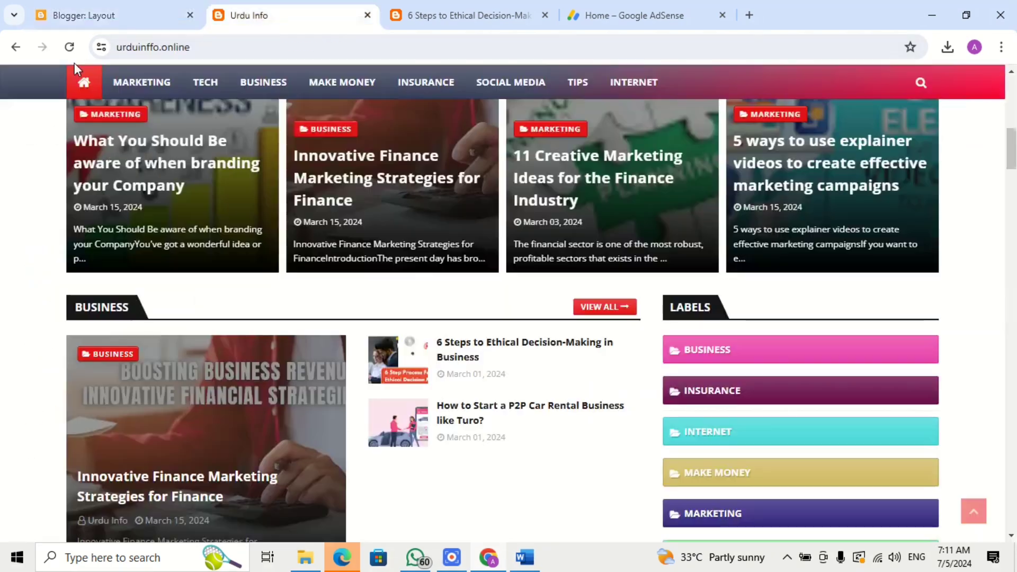
pyautogui.click(73, 49)
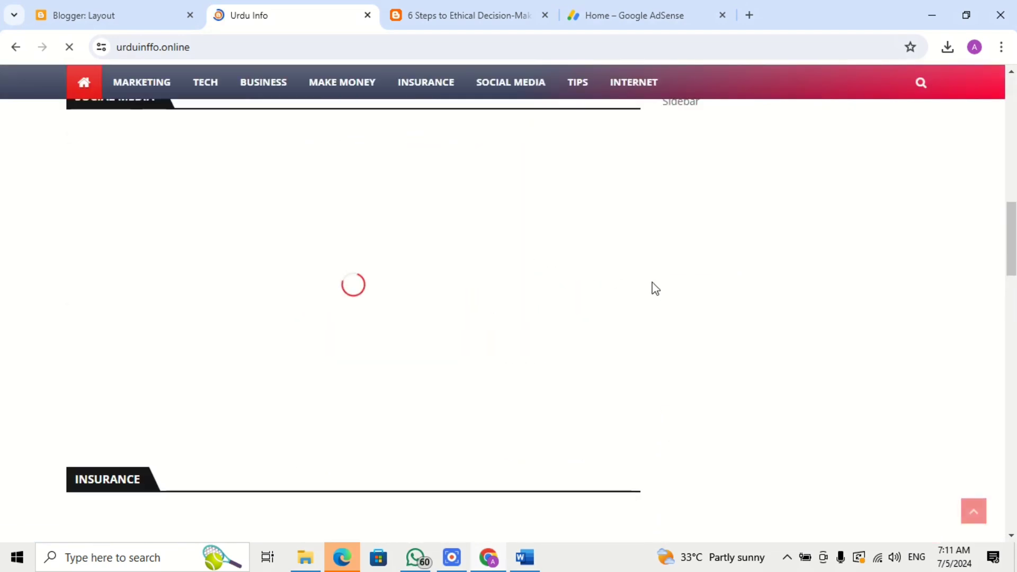
pyautogui.scroll(-1, 587, 268)
pyautogui.scroll(-1, 776, 280)
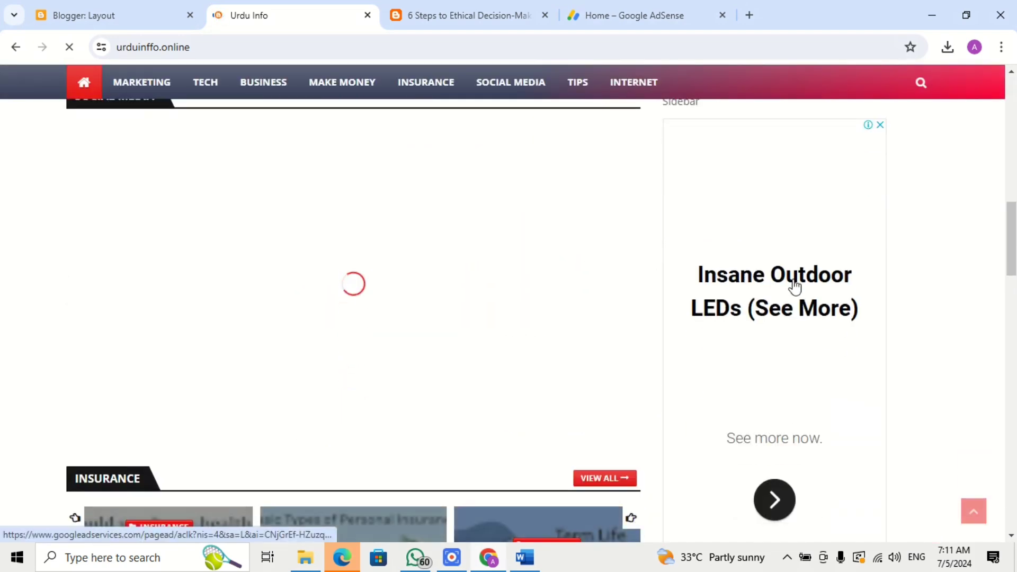
pyautogui.scroll(-2, 783, 292)
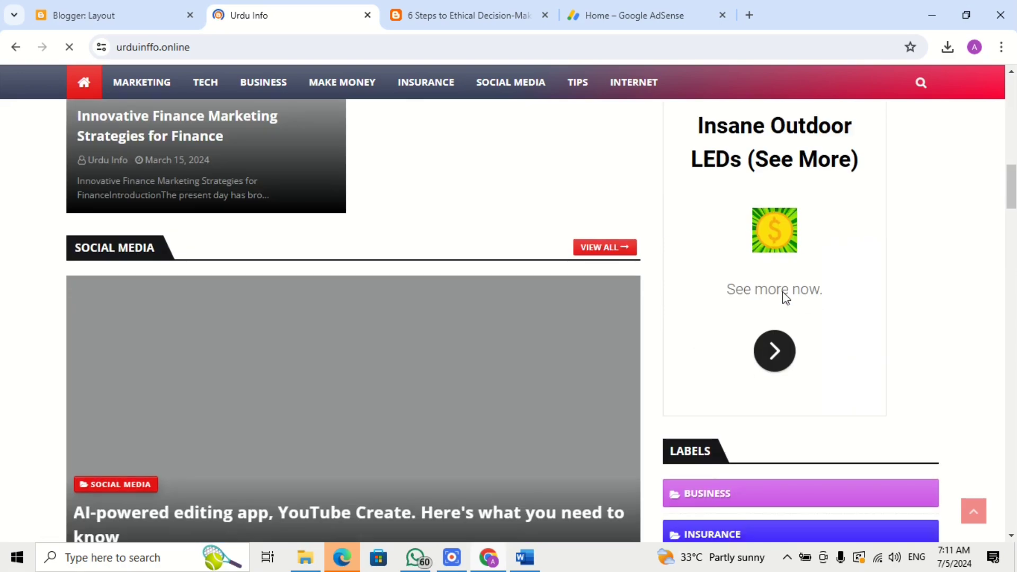
pyautogui.scroll(3, 783, 293)
pyautogui.scroll(-7, 783, 292)
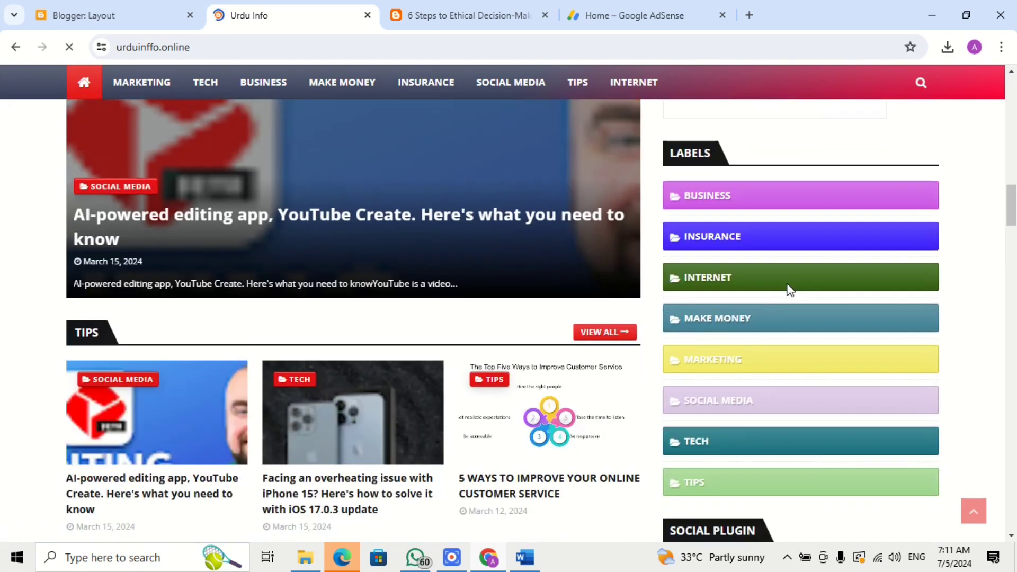
# - Open the "5 ways to use explainer videos" post in its own tab, replacing the closed "6 Steps to Ethical Decision-Making" tab
pyautogui.scroll(5, 170, 245)
pyautogui.middleClick(170, 239)
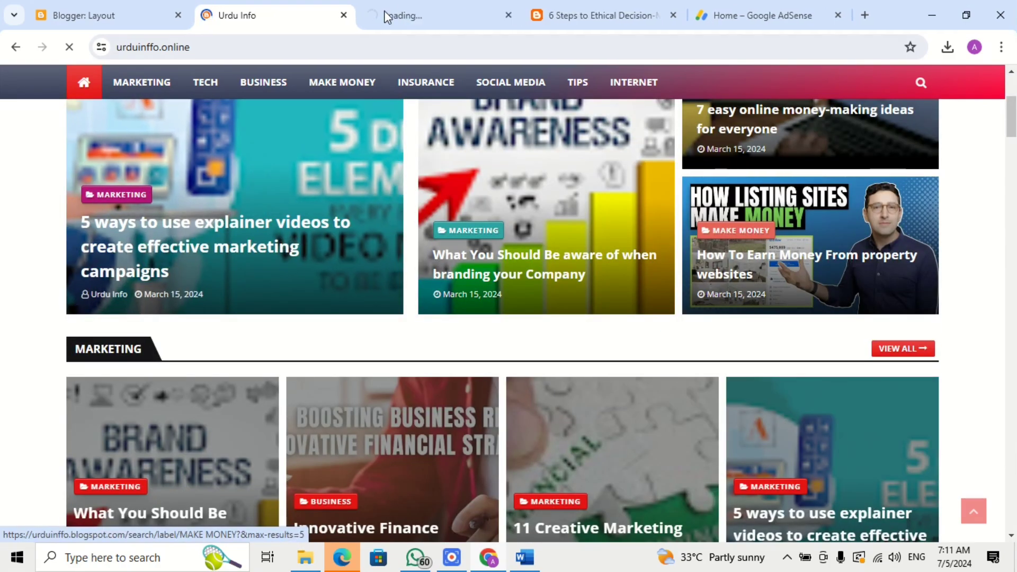
pyautogui.click(427, 7)
pyautogui.click(606, 16)
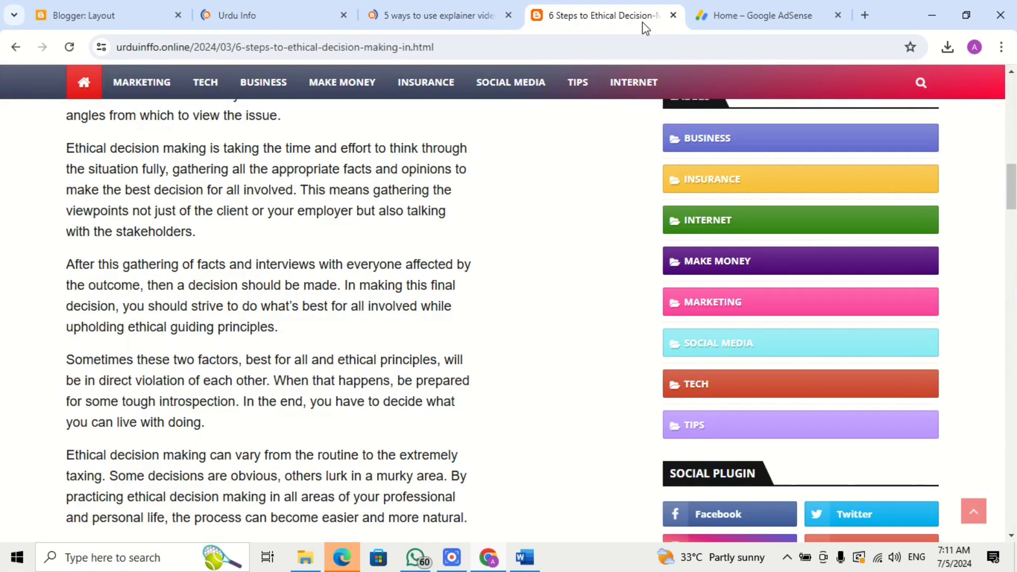
pyautogui.click(673, 15)
pyautogui.click(465, 17)
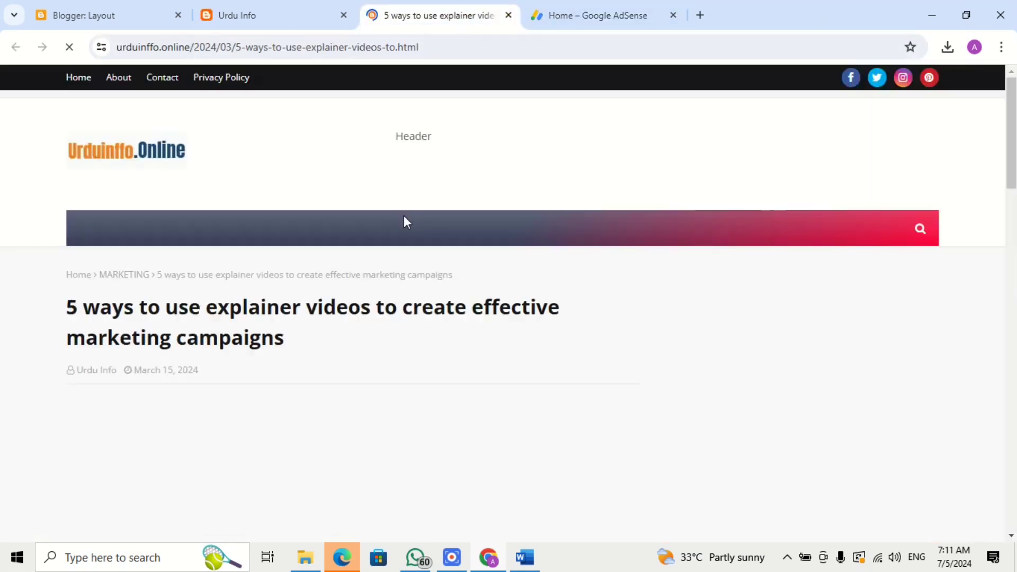
# - Examine the explainer videos post from its header through the article body to the comments section for ad placements
pyautogui.scroll(-5, 483, 261)
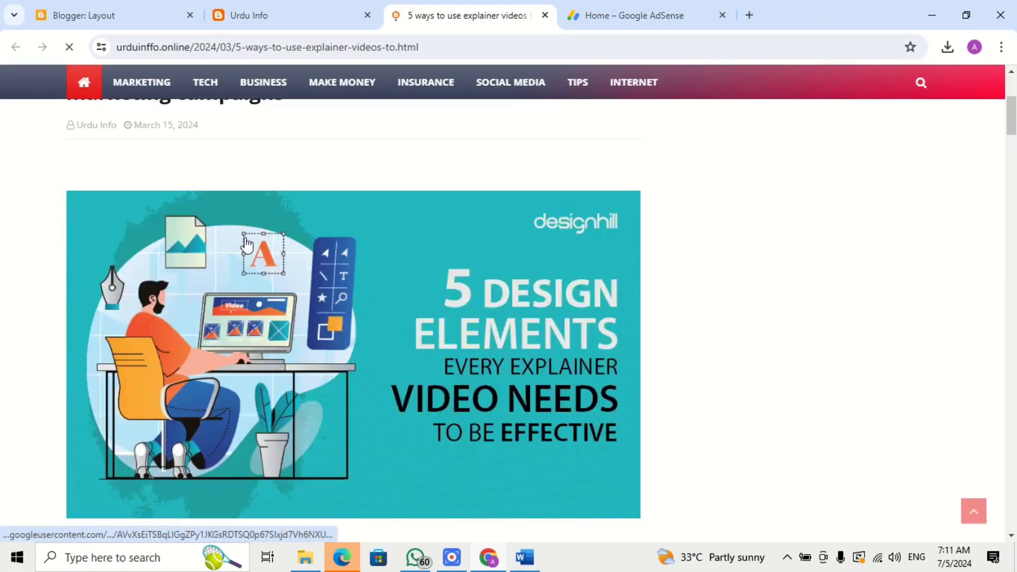
pyautogui.scroll(-3, 255, 247)
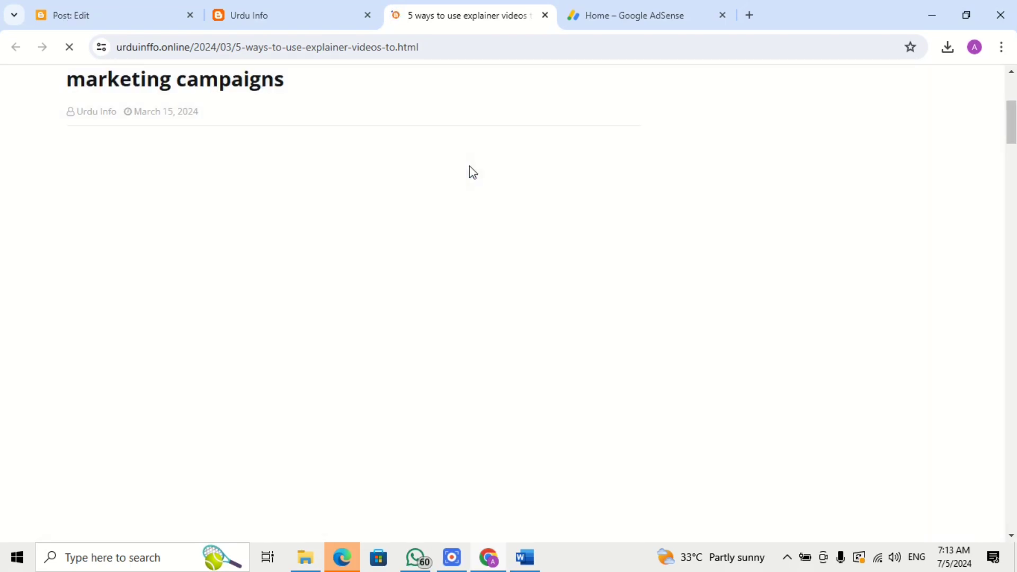
pyautogui.scroll(4, 470, 166)
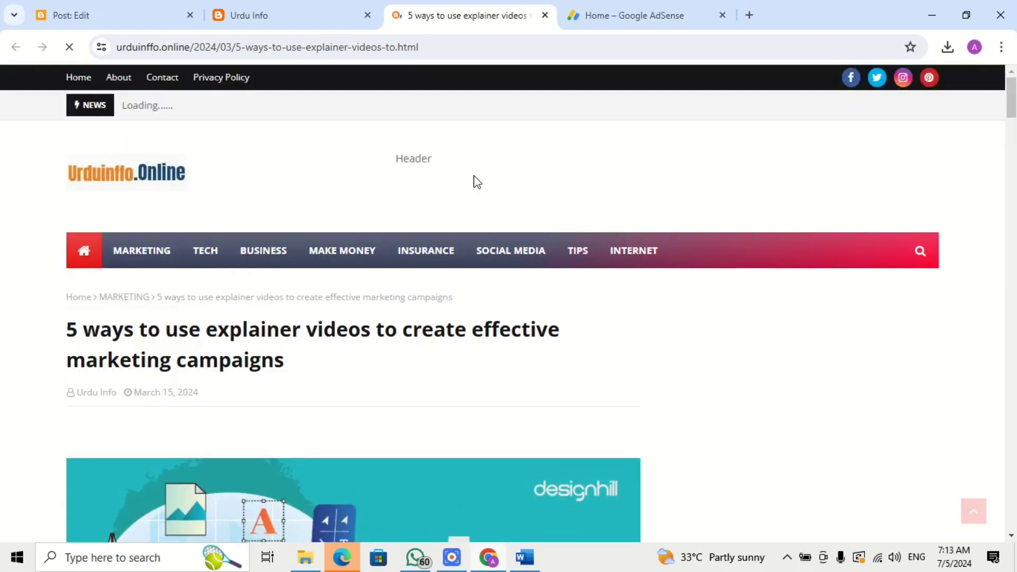
pyautogui.scroll(-15, 416, 186)
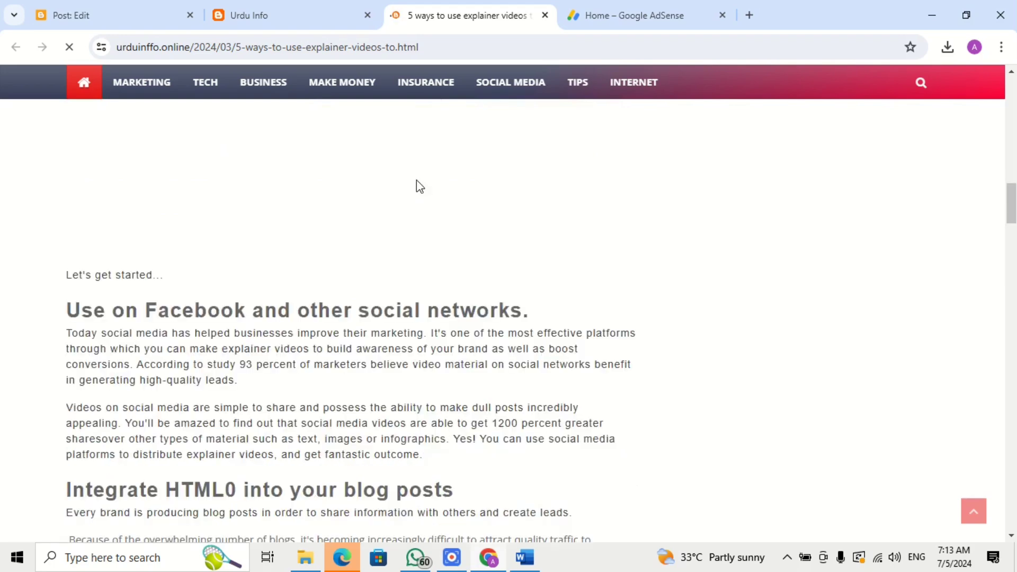
pyautogui.scroll(-18, 416, 180)
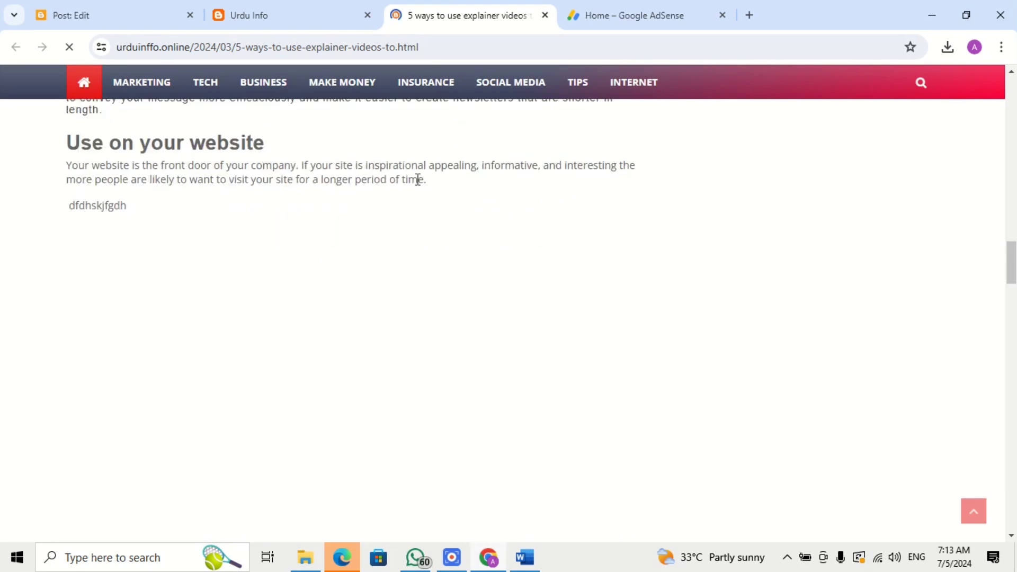
pyautogui.scroll(-15, 420, 185)
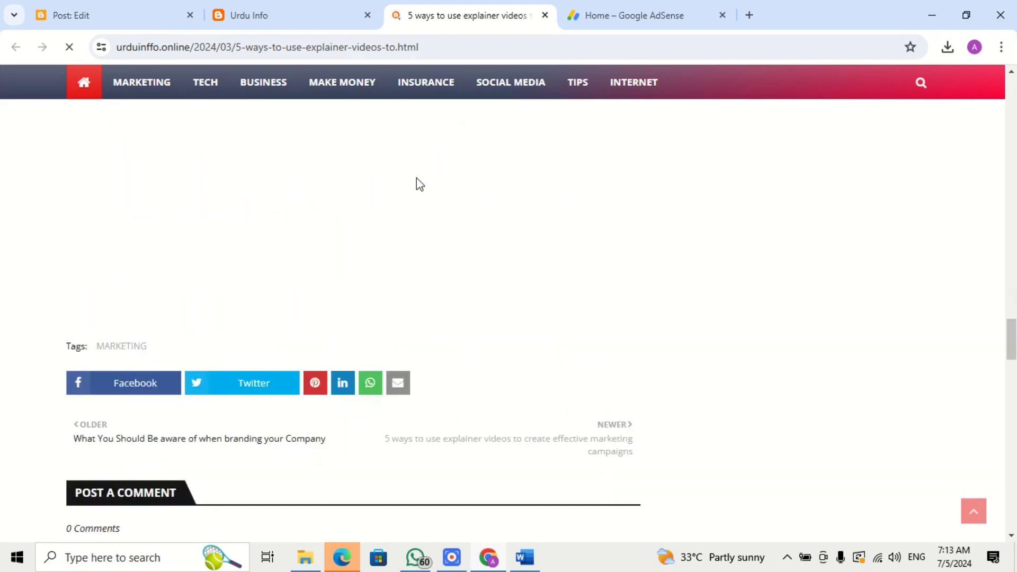